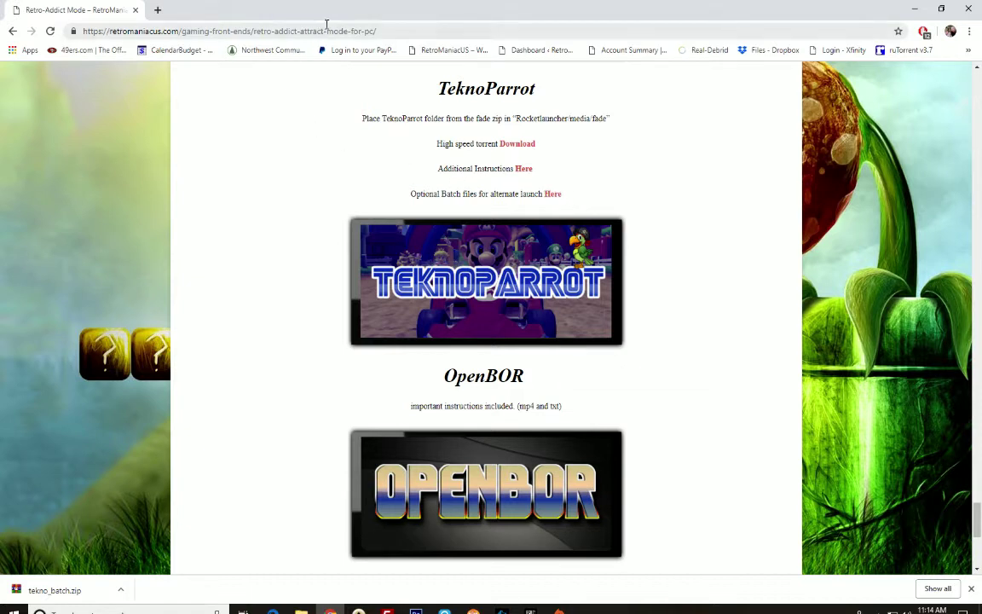
Go to the website retromaniacus.com.
{"action": "left_click", "coordinate": [385, 29]}
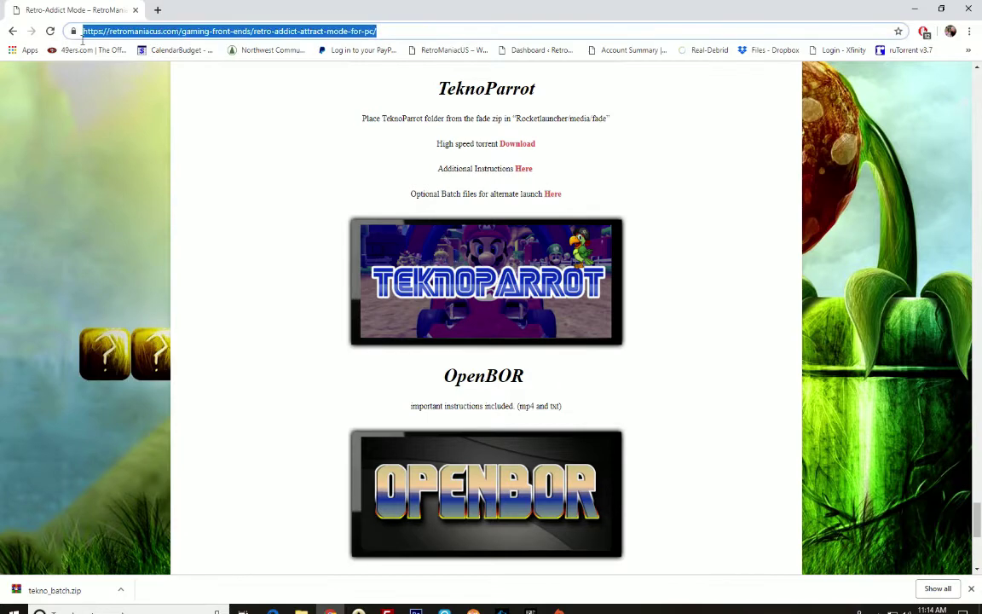
{"action": "type", "text": "retro"}
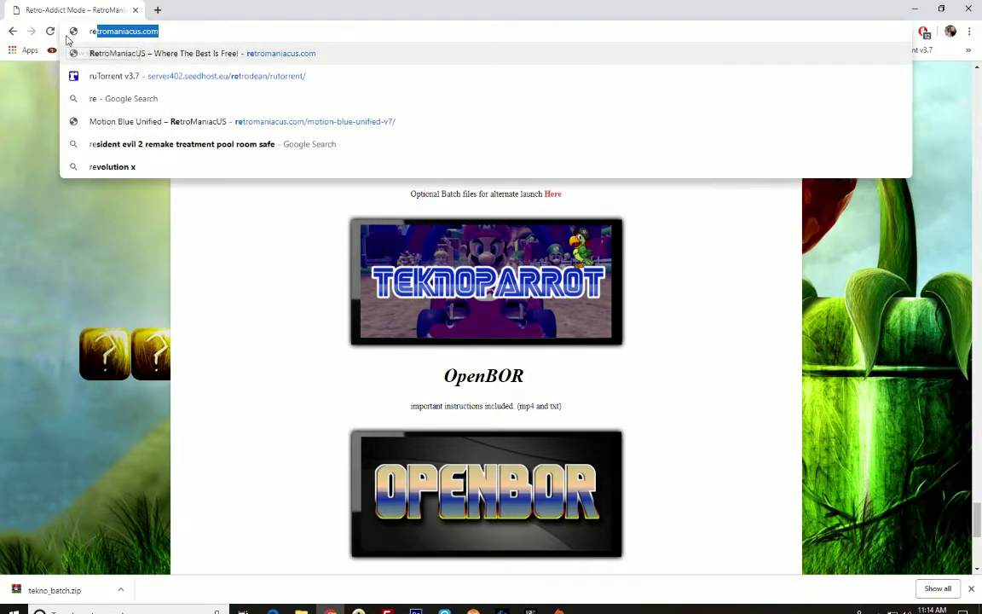
{"action": "type", "text": "maniac"}
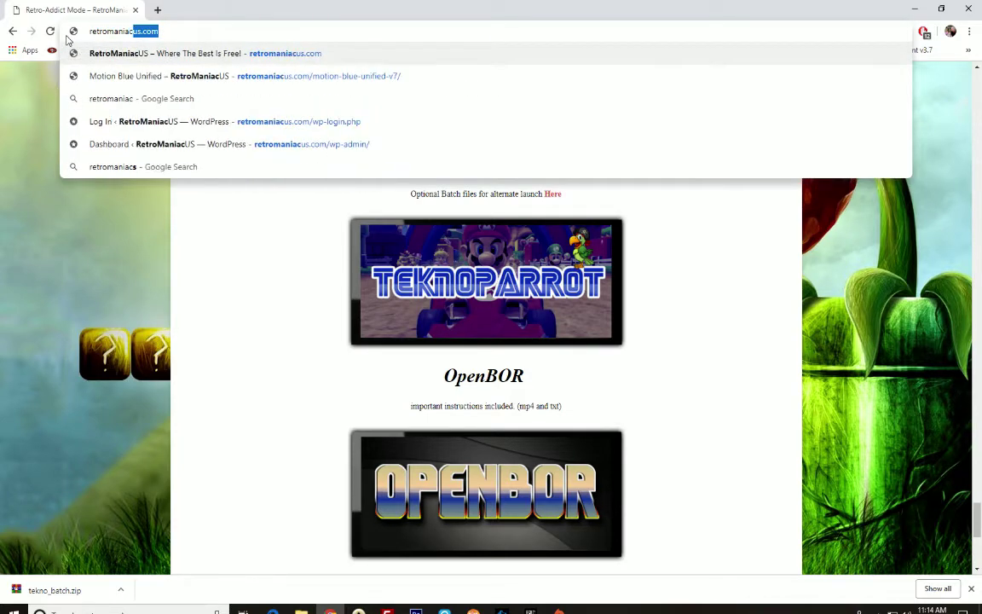
{"action": "type", "text": "us.com"}
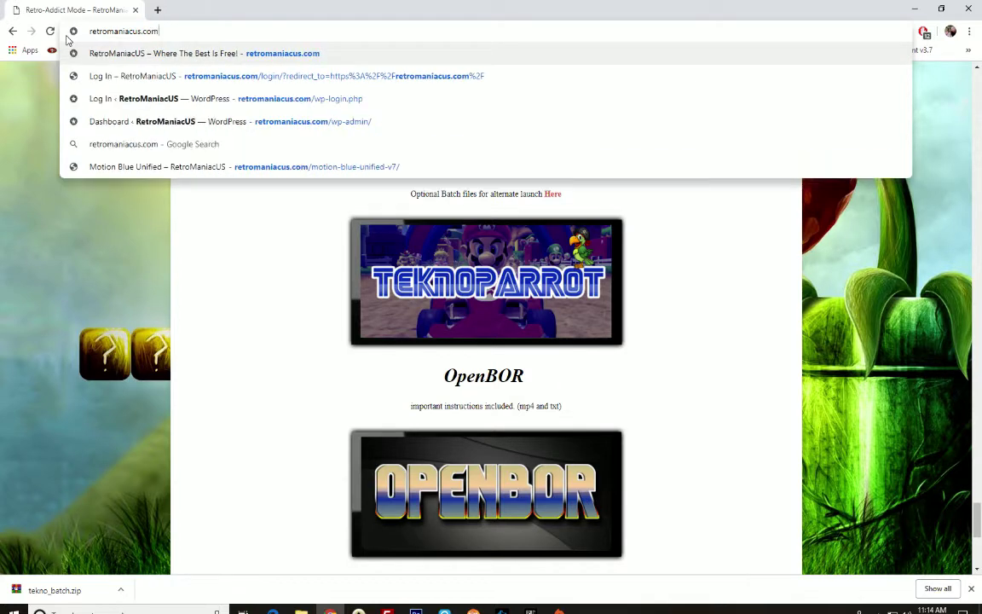
{"action": "key", "text": "Return"}
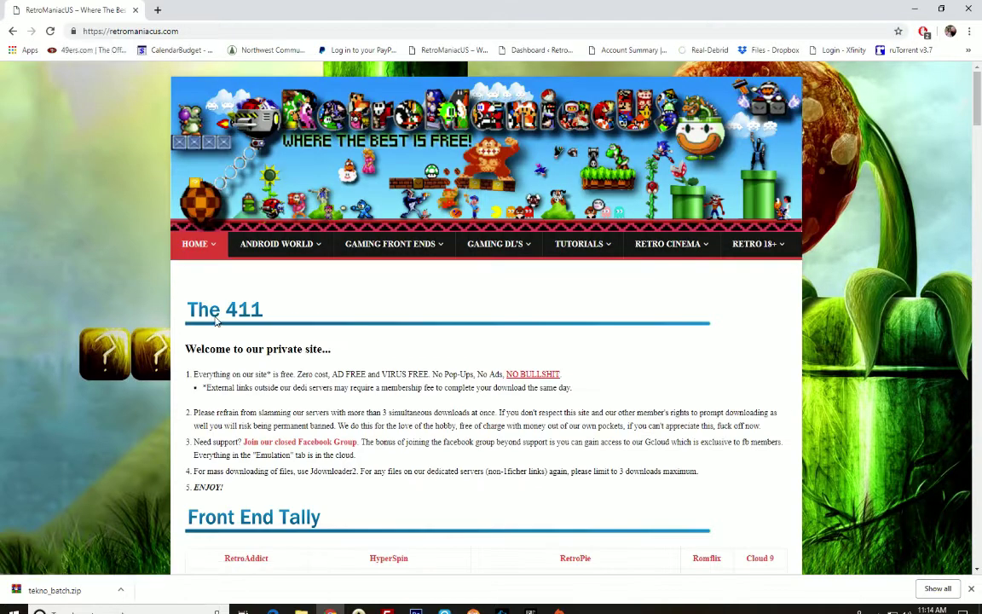
Open the RetroAddict page from the home page's Front End Tally table.
{"action": "scroll", "coordinate": [332, 328], "scroll_direction": "down", "scroll_amount": 2}
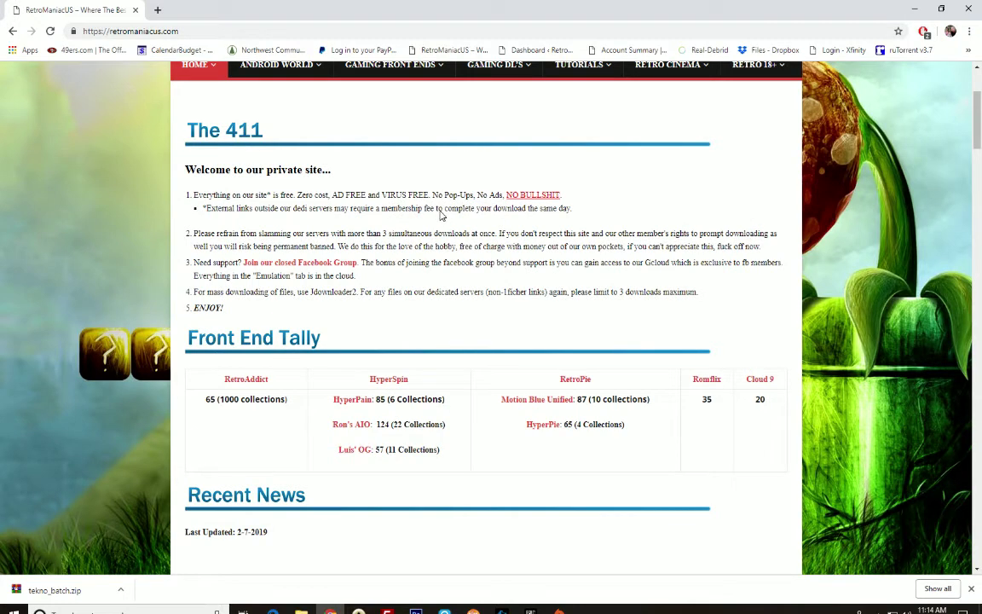
{"action": "scroll", "coordinate": [452, 216], "scroll_direction": "down", "scroll_amount": 3}
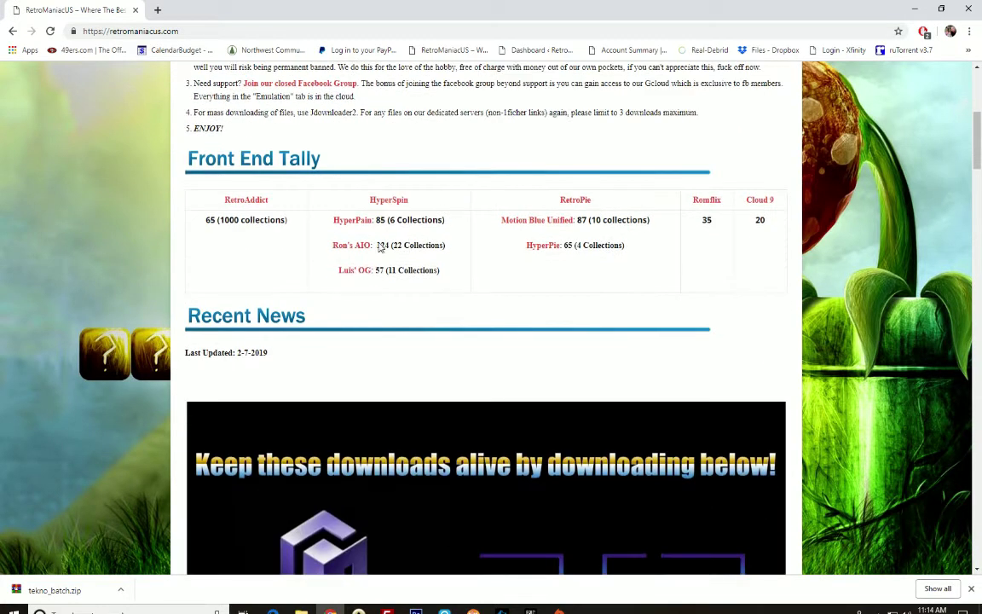
{"action": "left_click", "coordinate": [246, 202]}
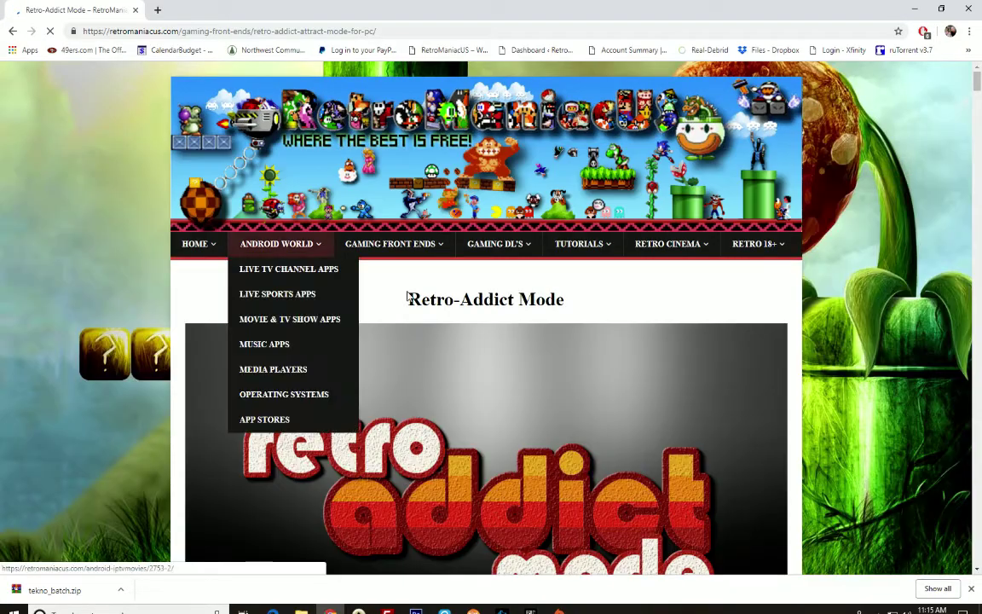
Download the optional batch files for alternate launch from the TeknoParrot section of the Retro-Addict Mode page.
{"action": "scroll", "coordinate": [491, 311], "scroll_direction": "down", "scroll_amount": 6}
{"action": "scroll", "coordinate": [493, 315], "scroll_direction": "down", "scroll_amount": 20}
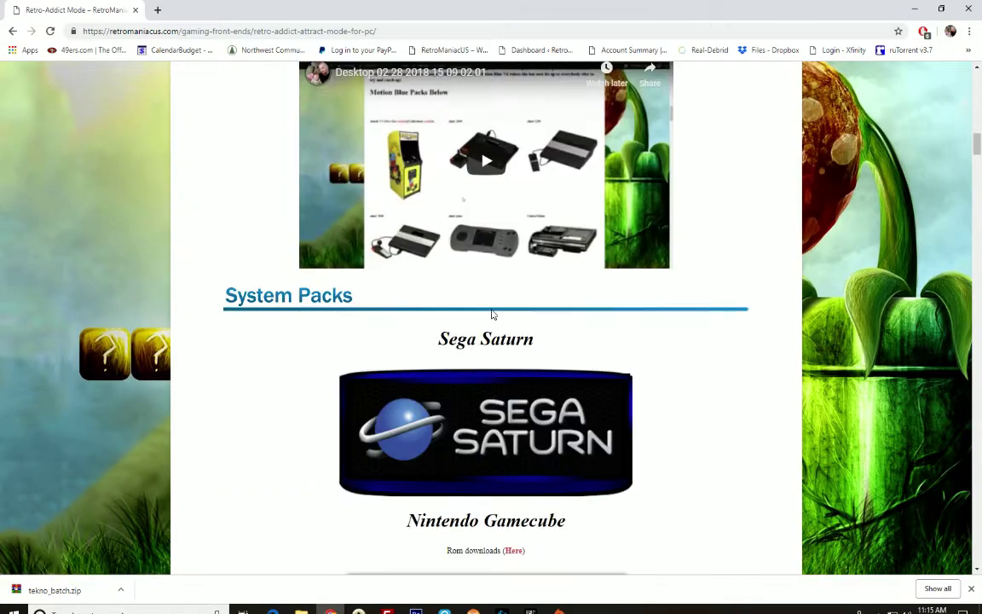
{"action": "scroll", "coordinate": [493, 314], "scroll_direction": "down", "scroll_amount": 20}
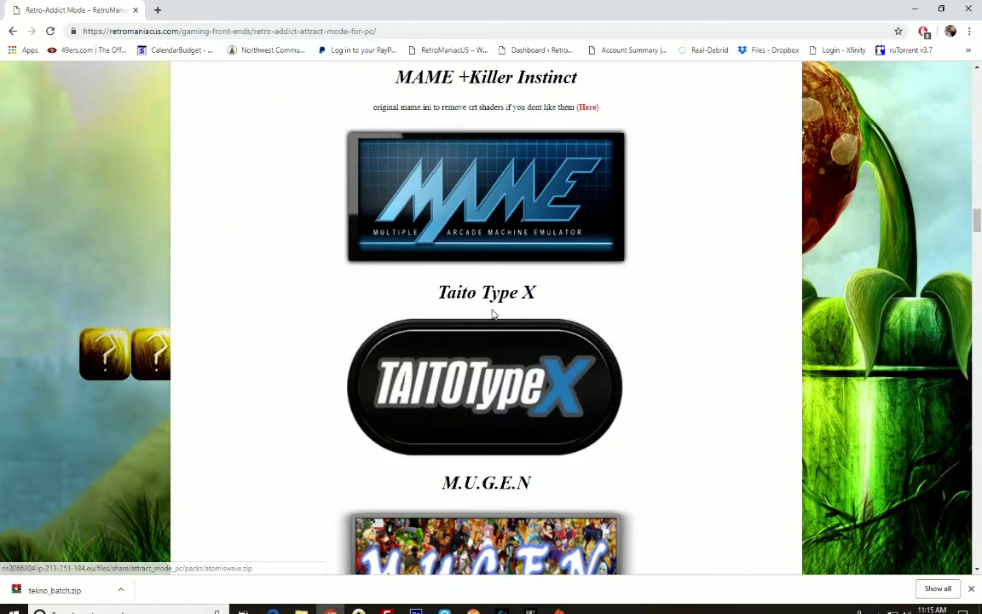
{"action": "scroll", "coordinate": [493, 315], "scroll_direction": "down", "scroll_amount": 18}
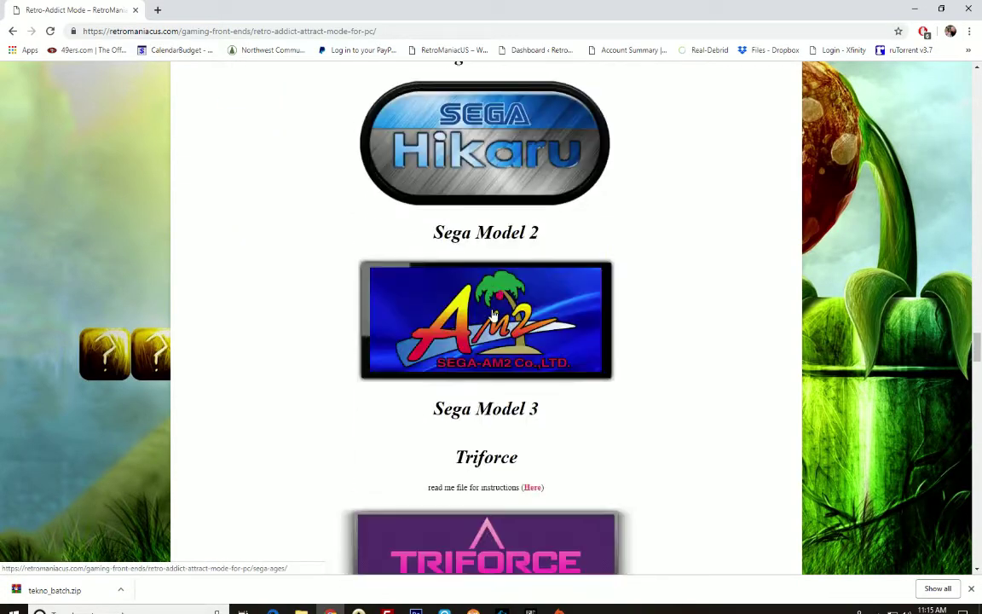
{"action": "scroll", "coordinate": [493, 315], "scroll_direction": "down", "scroll_amount": 13}
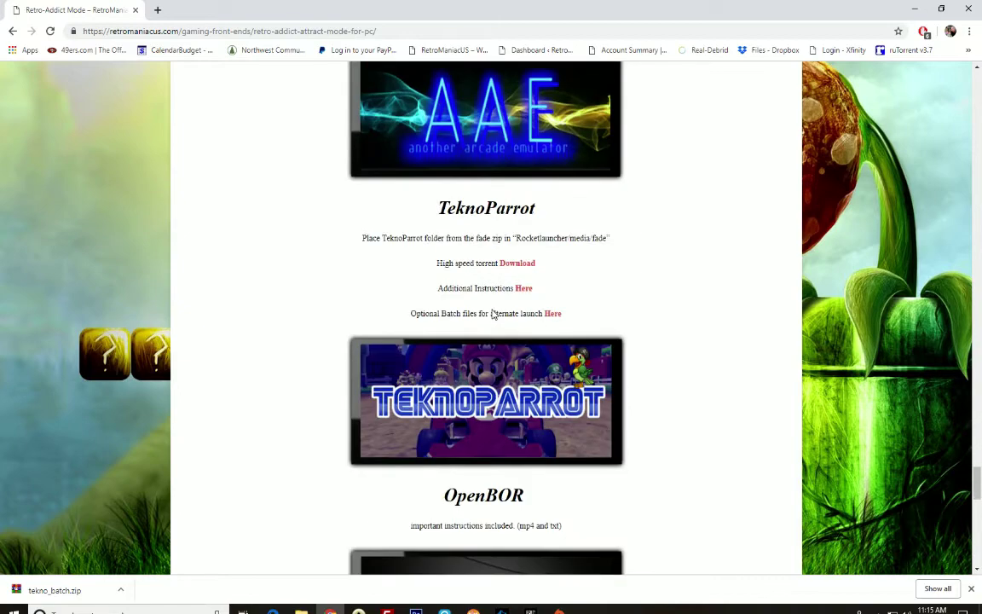
{"action": "scroll", "coordinate": [493, 315], "scroll_direction": "up", "scroll_amount": 3}
{"action": "scroll", "coordinate": [493, 315], "scroll_direction": "up", "scroll_amount": 2}
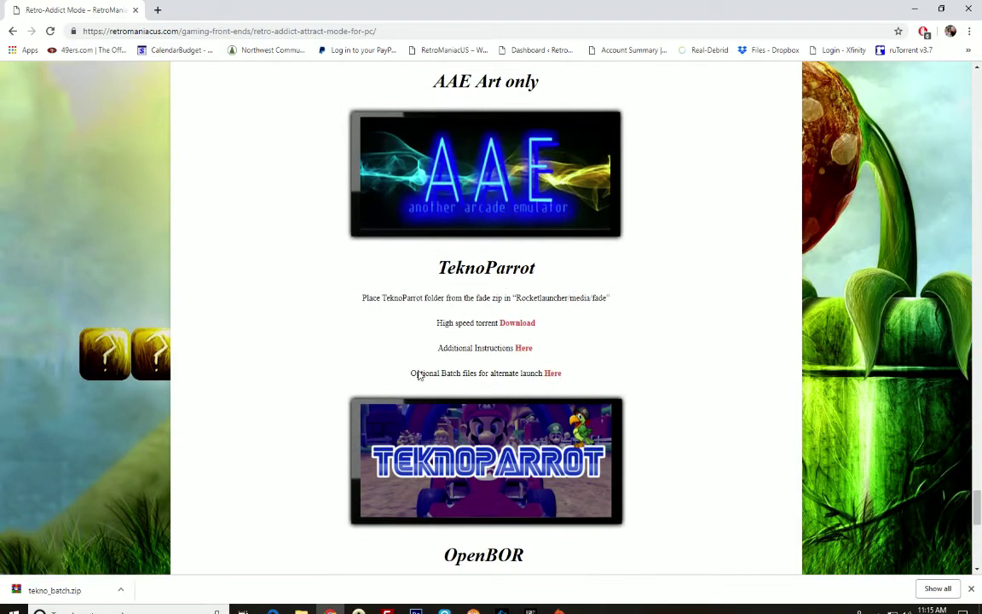
{"action": "left_click", "coordinate": [552, 375]}
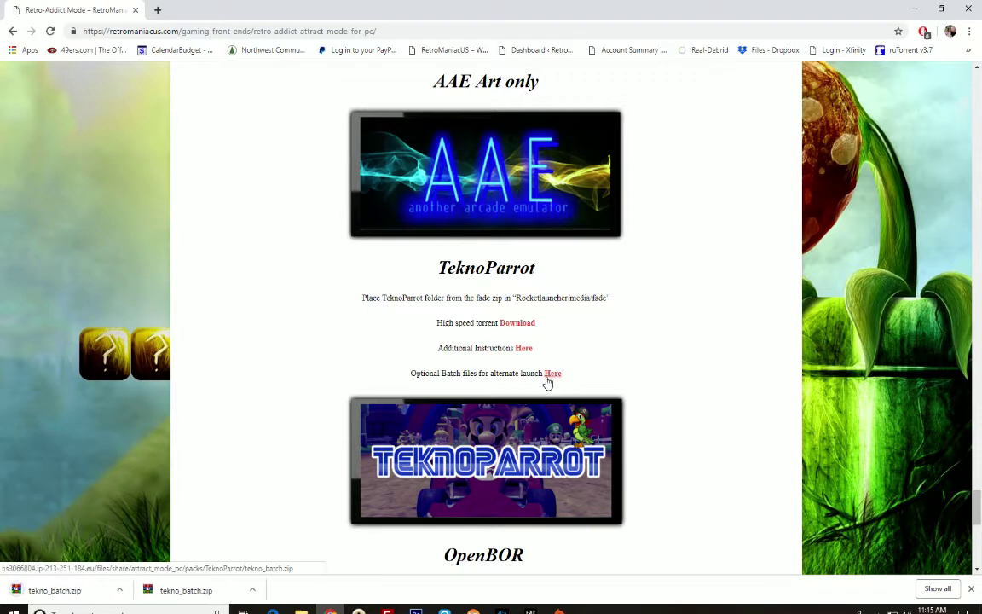
Show the downloaded tekno_batch.zip in its folder.
{"action": "left_click", "coordinate": [121, 590]}
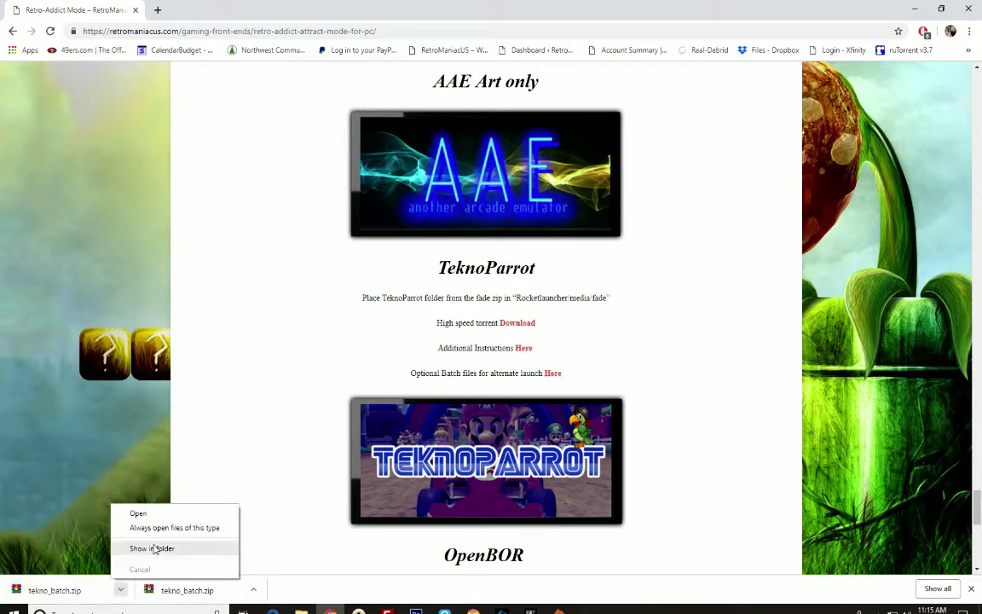
{"action": "left_click", "coordinate": [100, 544]}
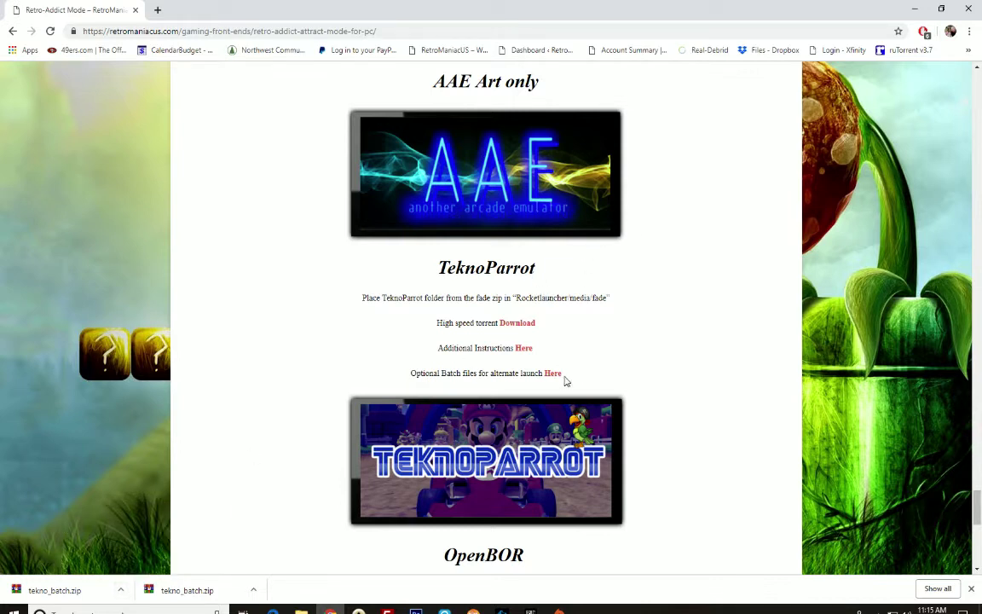
{"action": "left_click", "coordinate": [122, 590]}
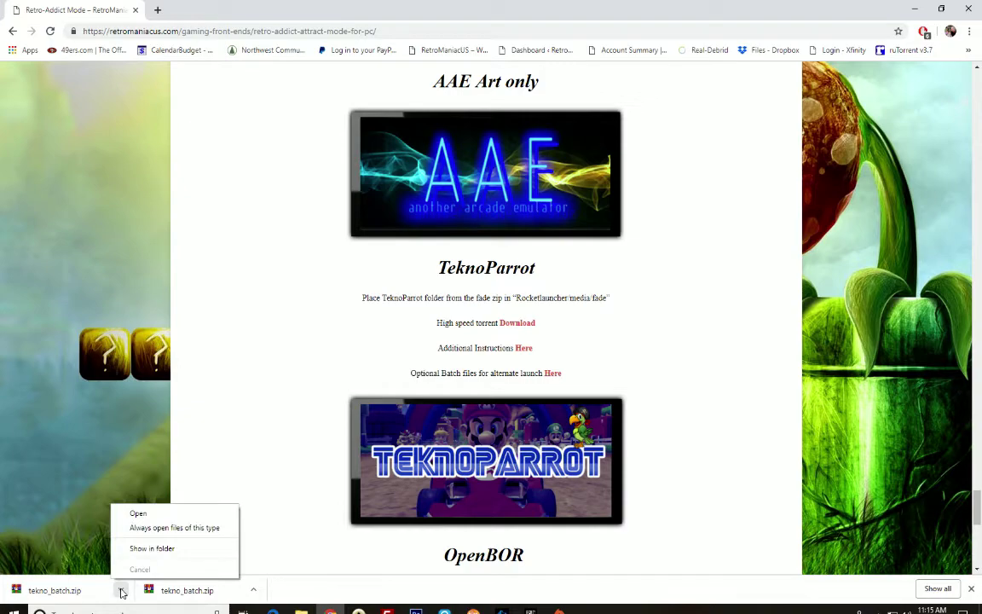
{"action": "left_click", "coordinate": [147, 548]}
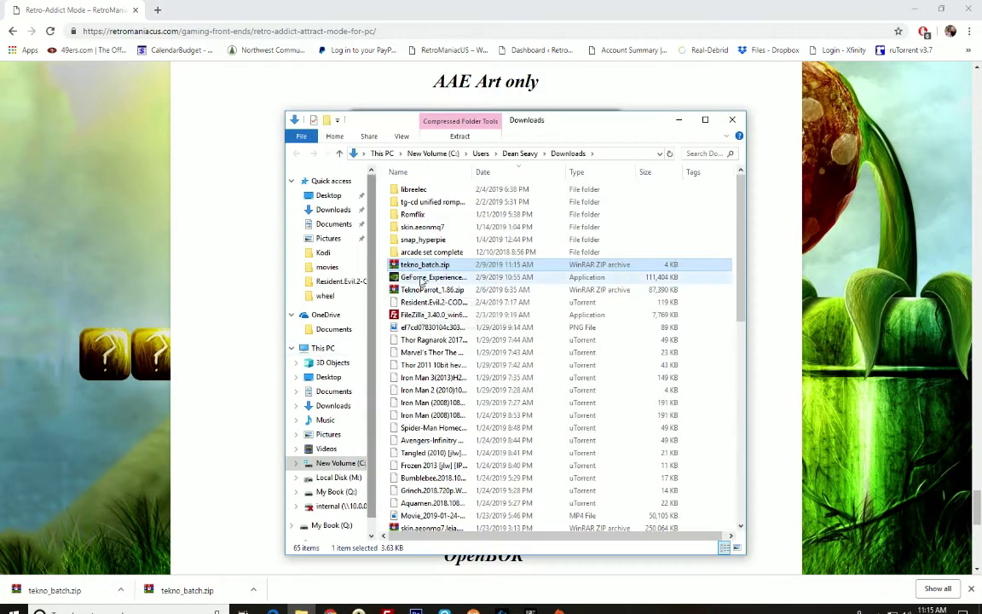
Minimize the browser and the Downloads window to reveal the teknoparrot batch folder on the desktop.
{"action": "left_click", "coordinate": [915, 9]}
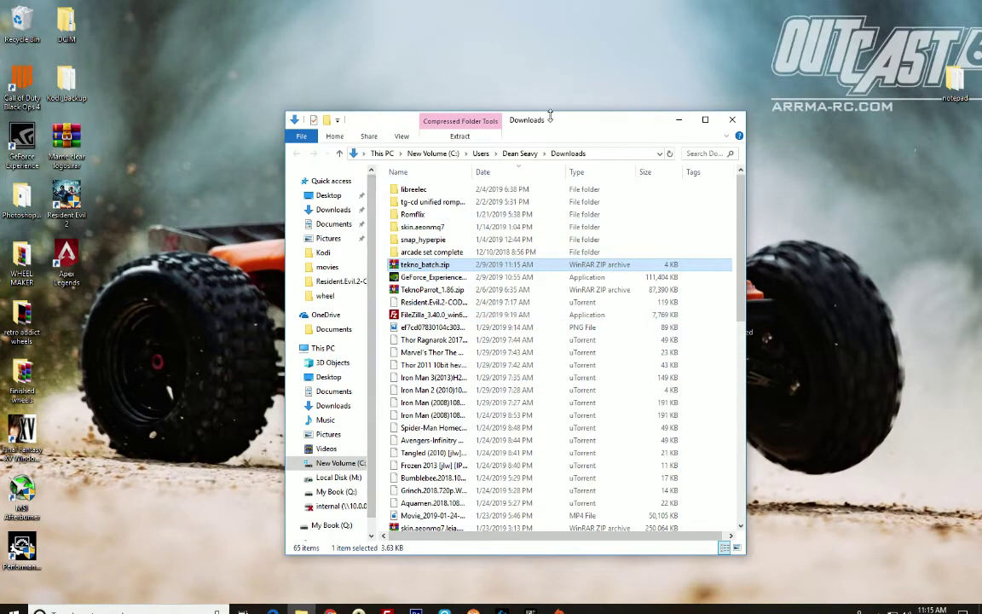
{"action": "left_click_drag", "start_coordinate": [551, 120], "coordinate": [250, 165]}
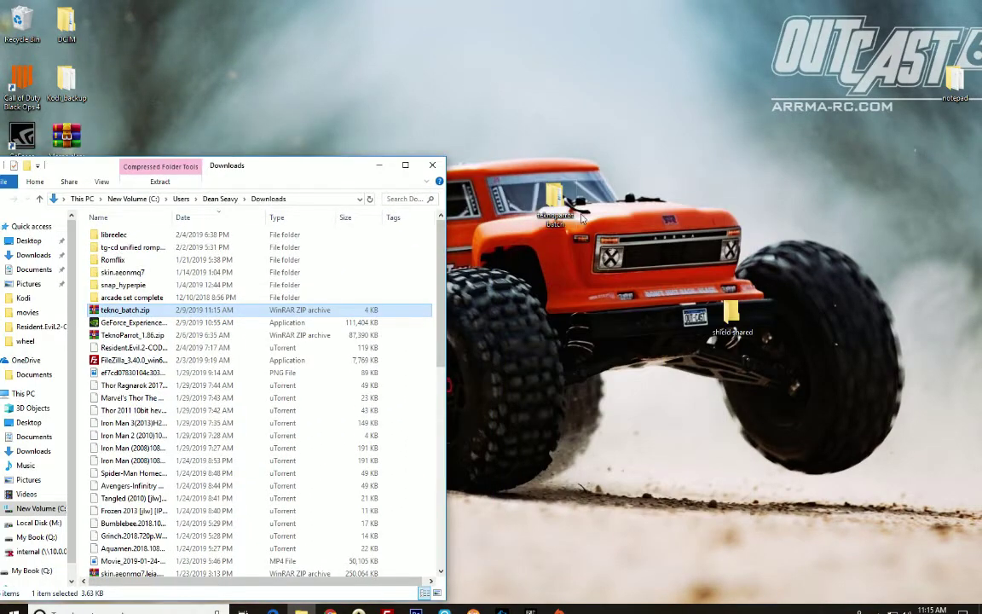
{"action": "left_click", "coordinate": [380, 164]}
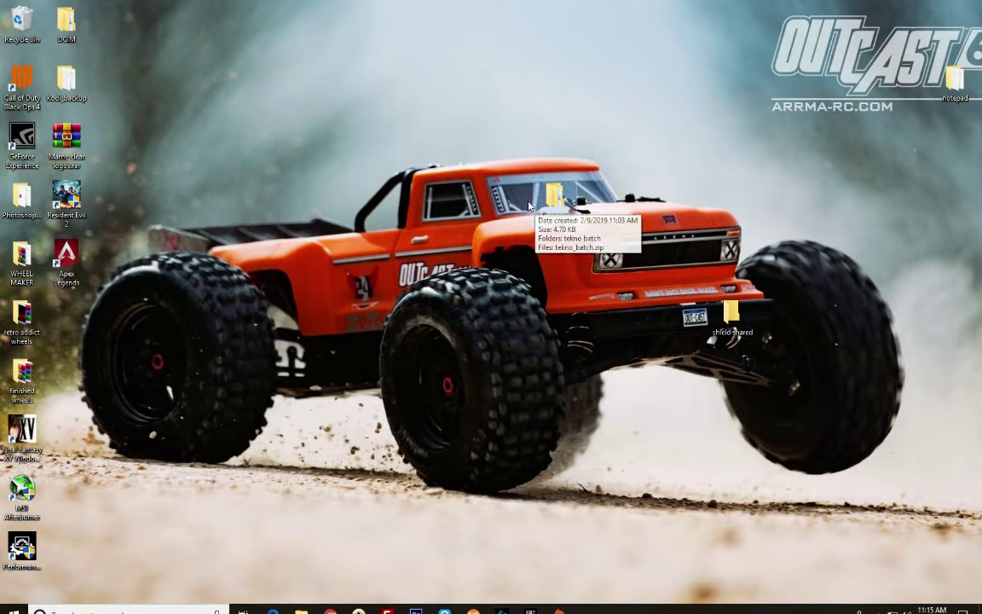
Open MKDX.bat from the tekno batch folder inside the desktop's teknoparrot batch folder in Notepad++.
{"action": "double_click", "coordinate": [560, 207]}
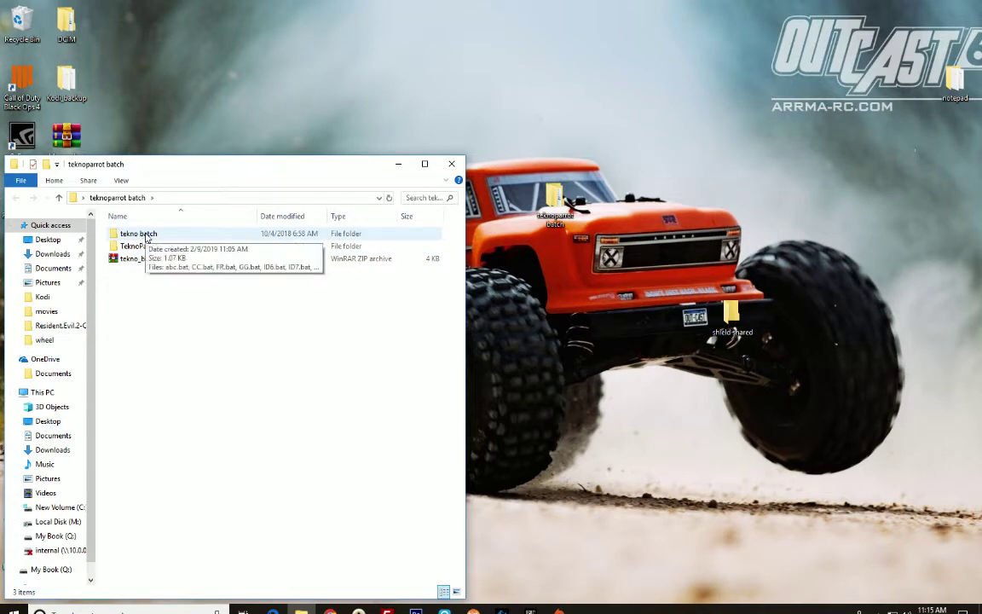
{"action": "double_click", "coordinate": [145, 236]}
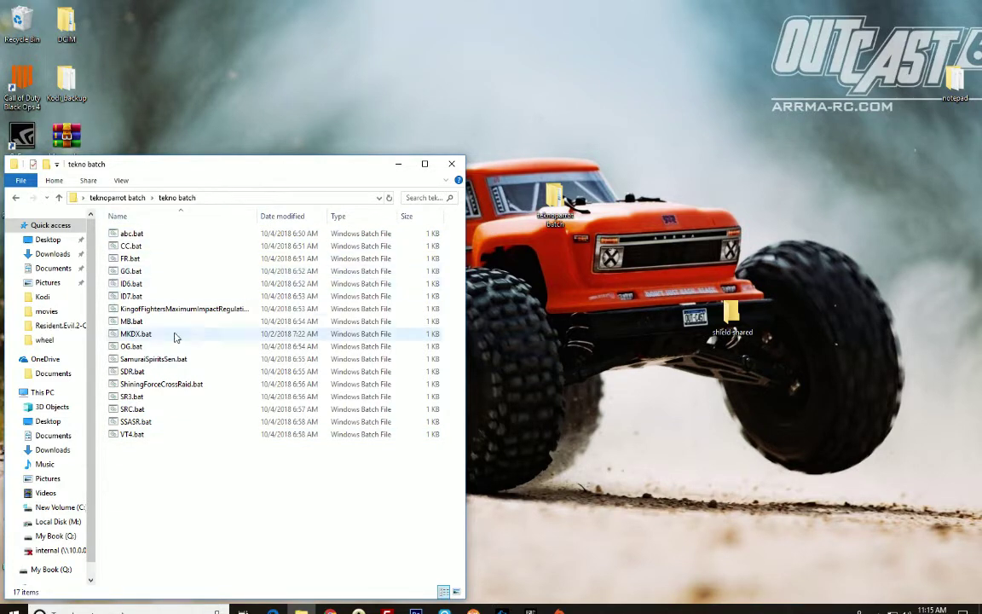
{"action": "right_click", "coordinate": [137, 334]}
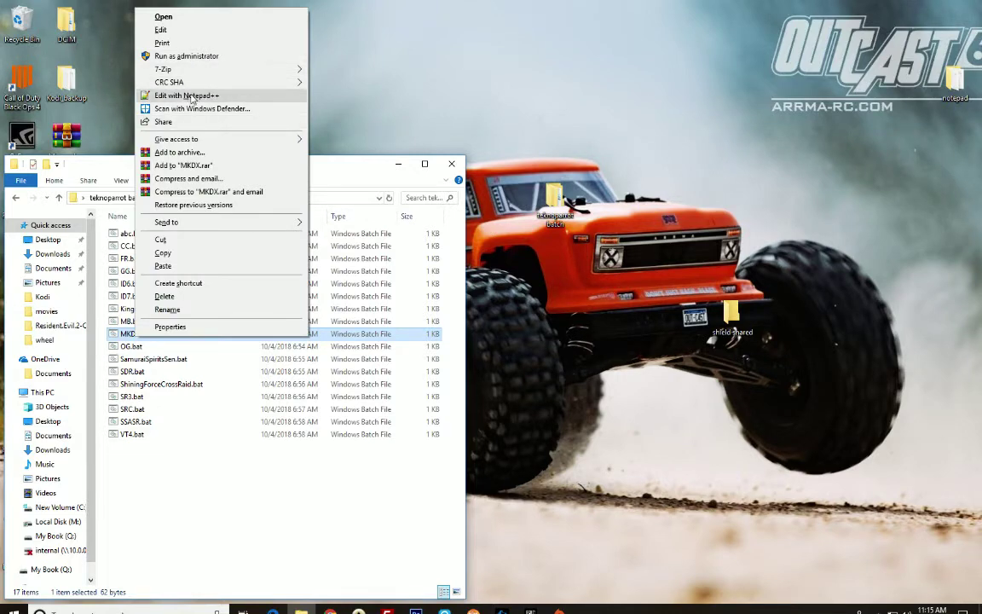
{"action": "left_click", "coordinate": [191, 96]}
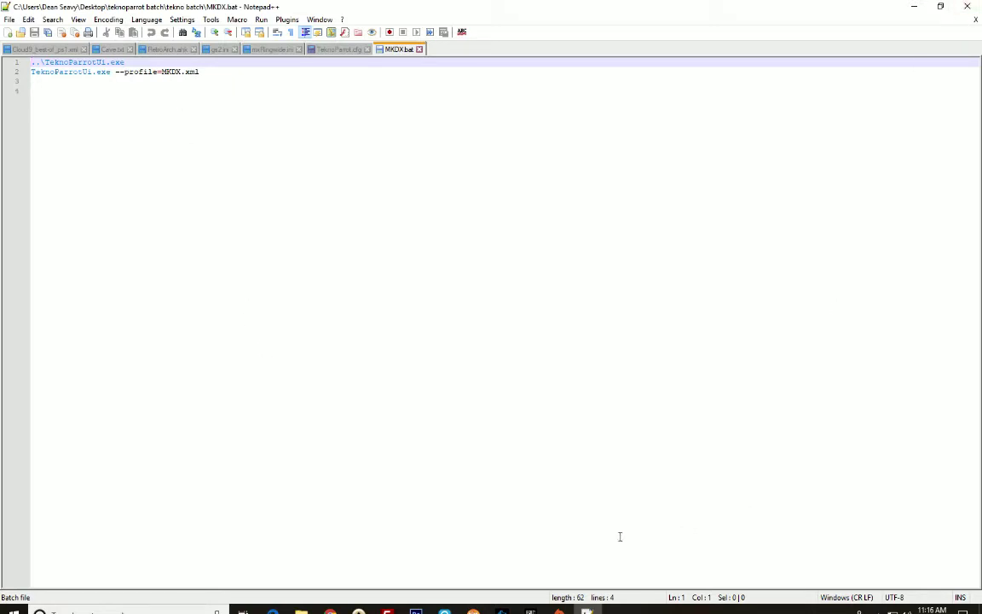
Bring the tekno batch folder window in front of Notepad++ and browse to the TeknoParrot_1.86 folder.
{"action": "mouse_move", "coordinate": [301, 611]}
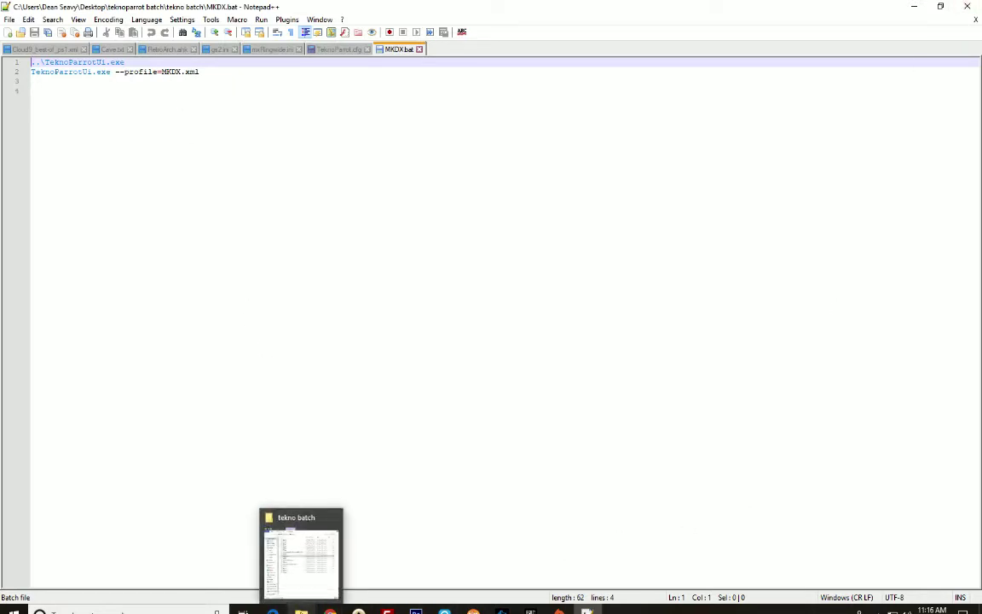
{"action": "left_click", "coordinate": [301, 582]}
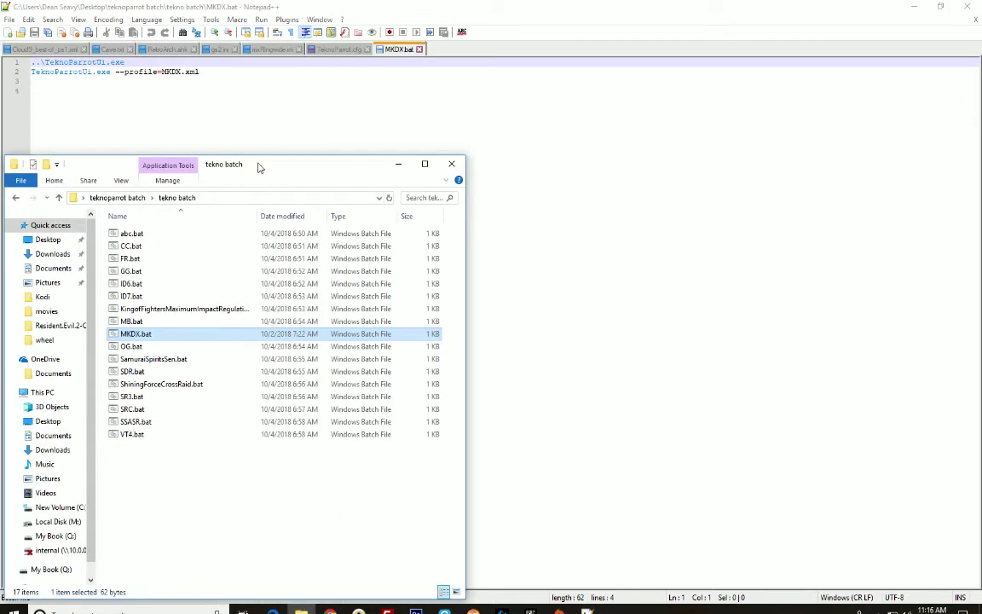
{"action": "left_click_drag", "start_coordinate": [258, 164], "coordinate": [450, 138]}
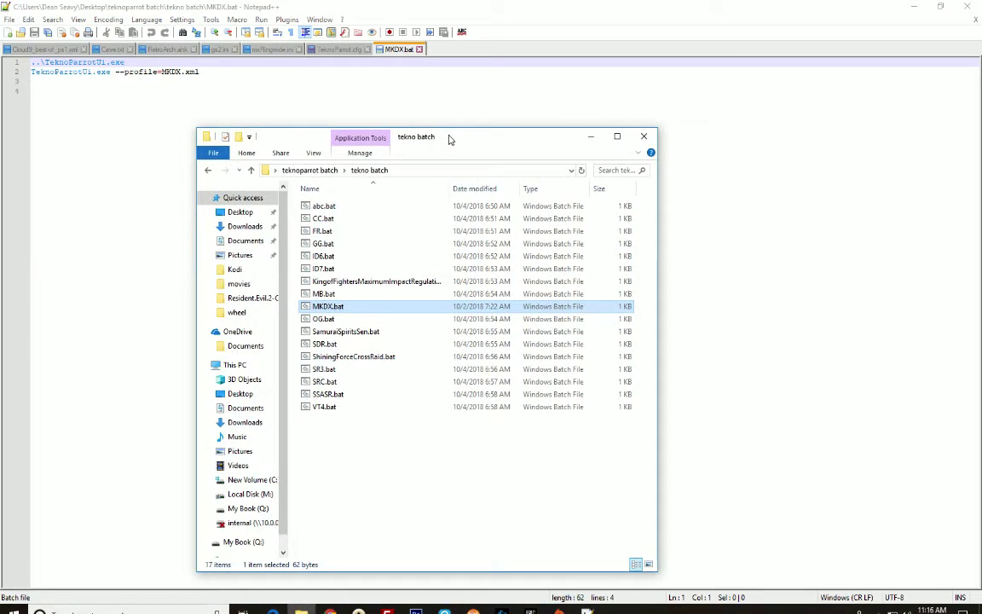
{"action": "left_click", "coordinate": [324, 170]}
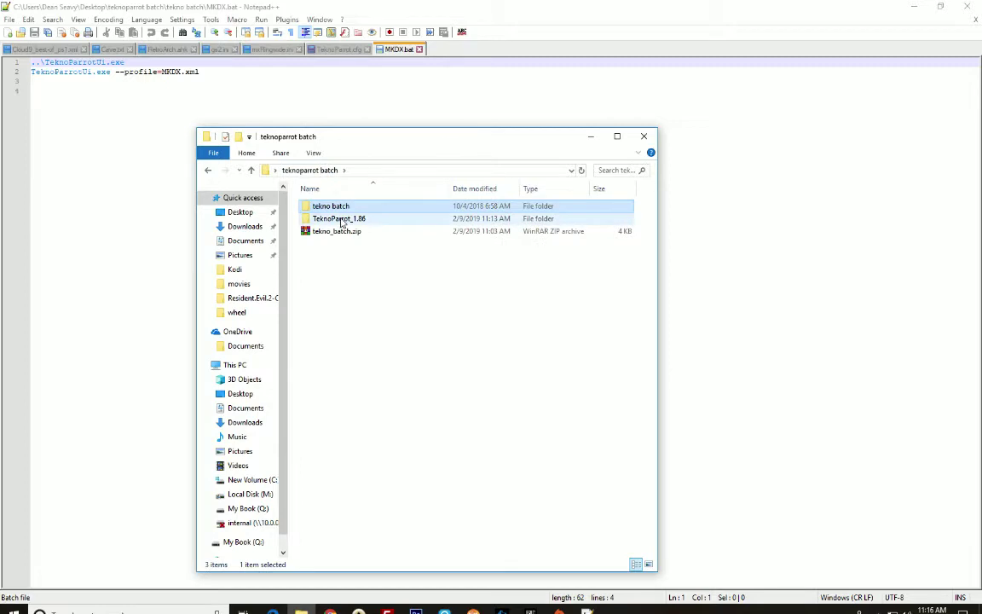
{"action": "double_click", "coordinate": [342, 220]}
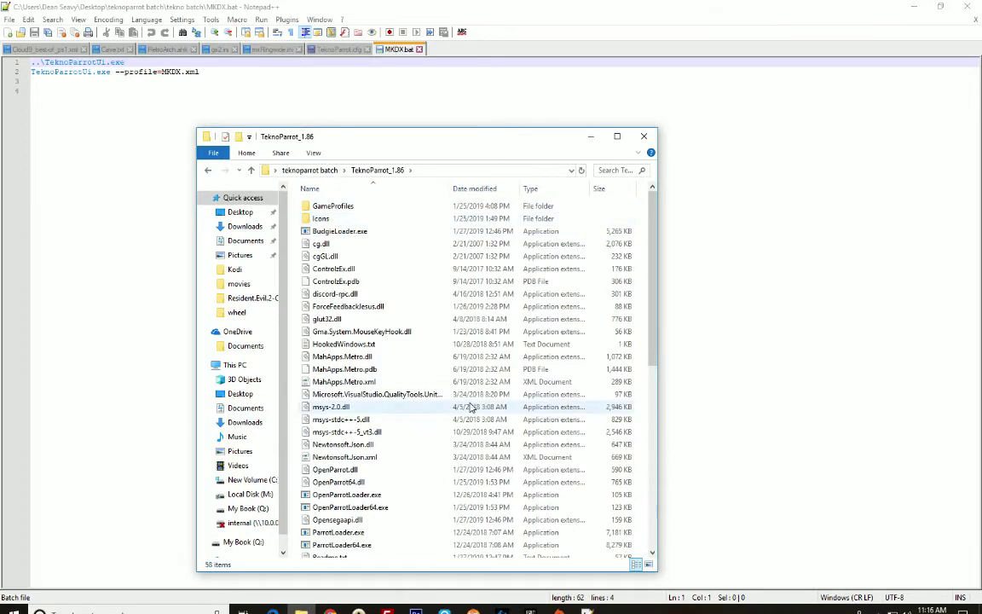
Launch TeknoParrotUi.exe from the TeknoParrot_1.86 folder and dismiss its first-run message.
{"action": "scroll", "coordinate": [460, 384], "scroll_direction": "down", "scroll_amount": 10}
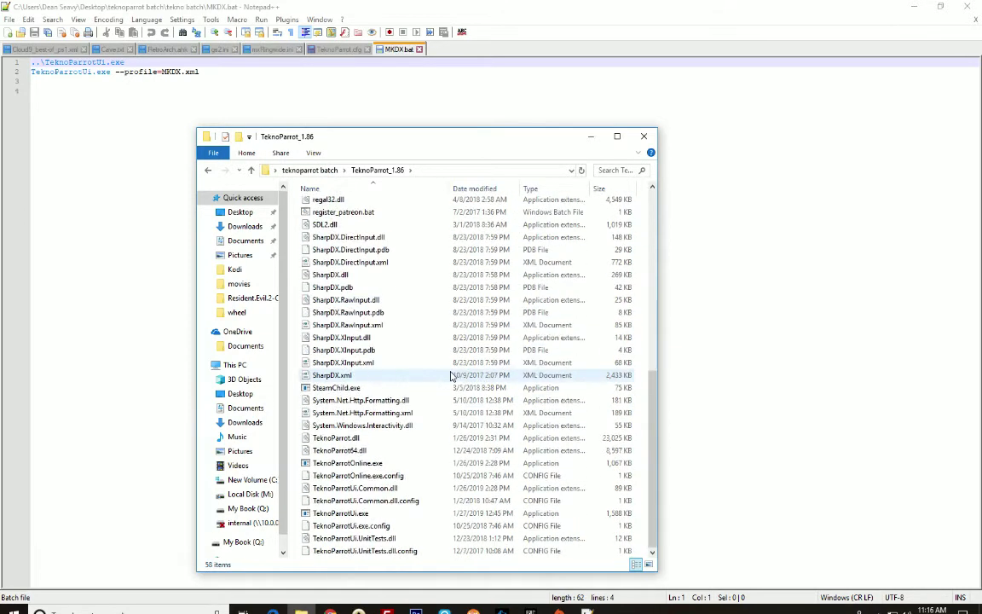
{"action": "left_click", "coordinate": [339, 514]}
{"action": "double_click", "coordinate": [338, 514]}
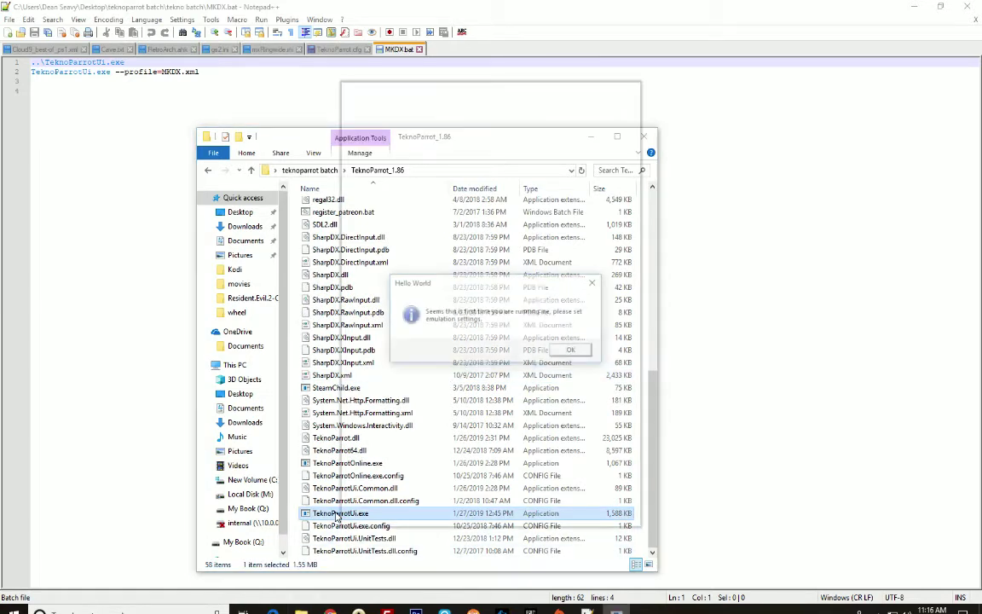
{"action": "left_click", "coordinate": [573, 351]}
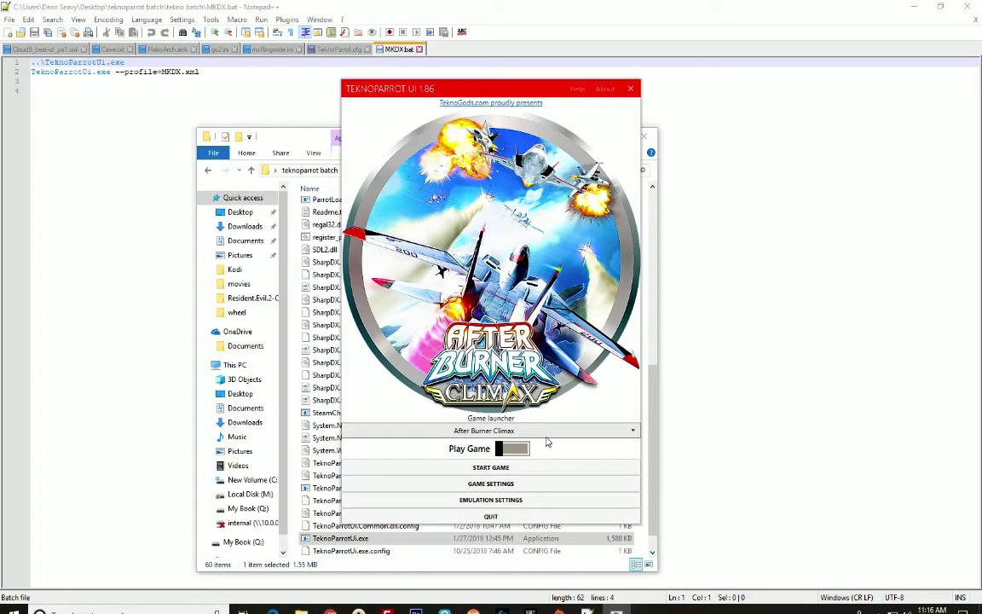
Open TeknoParrot's emulation settings and save them with the default values.
{"action": "left_click", "coordinate": [499, 503]}
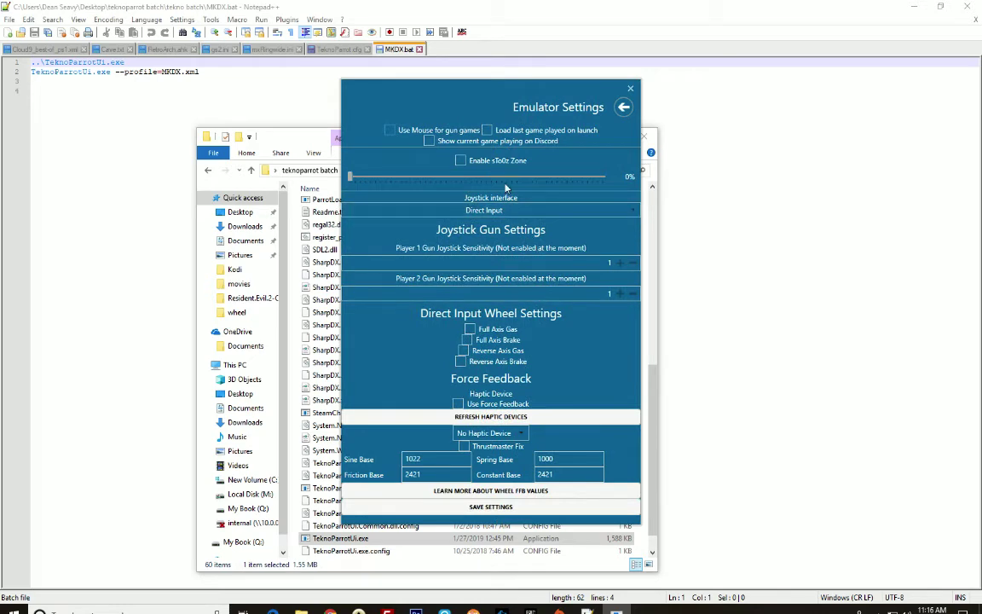
{"action": "left_click", "coordinate": [490, 508]}
{"action": "left_click", "coordinate": [600, 349]}
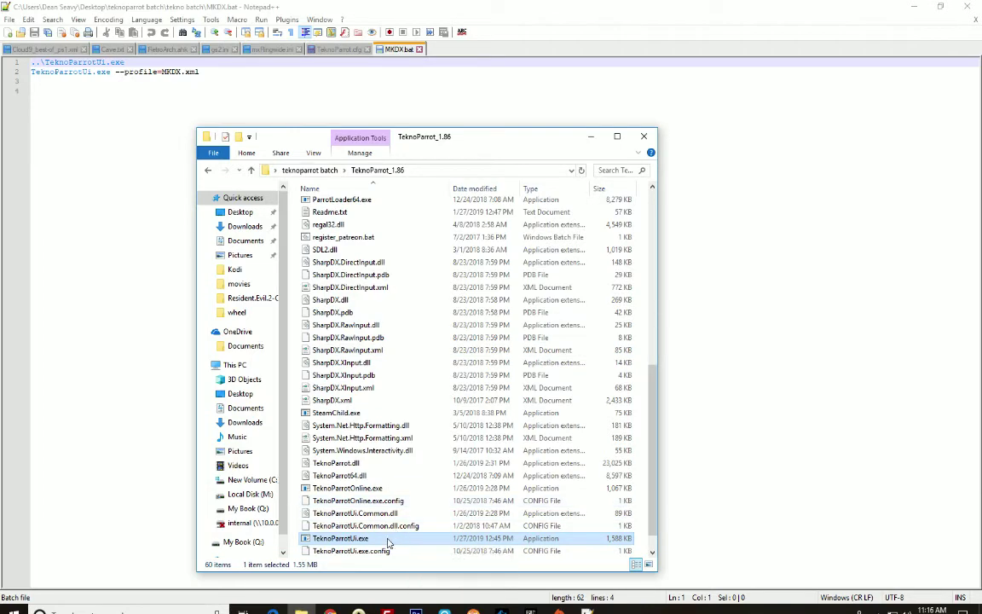
Launch TeknoParrotUi.exe again and select Mario Kart DX as the game in the launcher.
{"action": "double_click", "coordinate": [388, 540]}
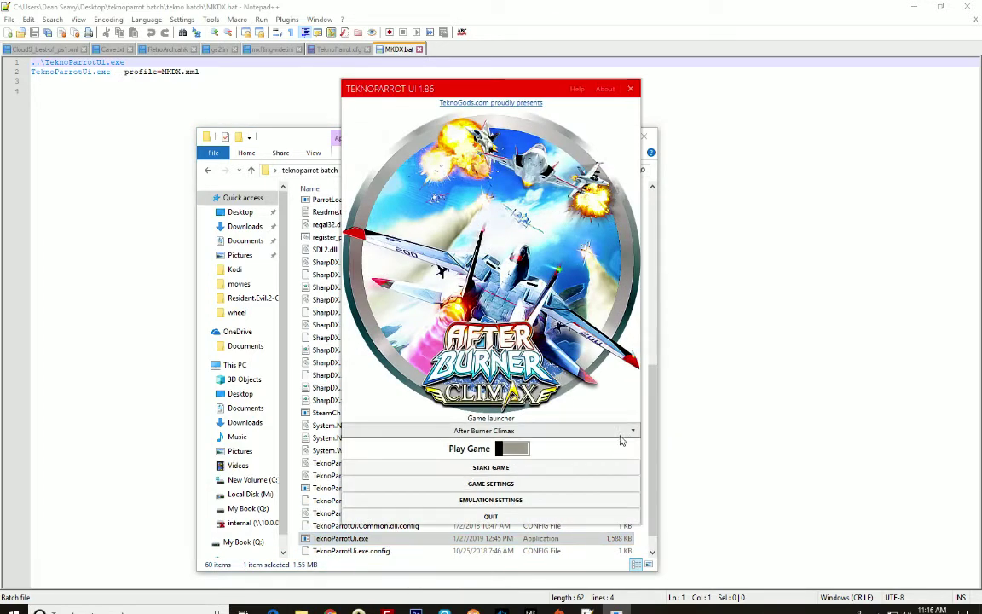
{"action": "left_click", "coordinate": [629, 431]}
{"action": "scroll", "coordinate": [427, 410], "scroll_direction": "down", "scroll_amount": 15}
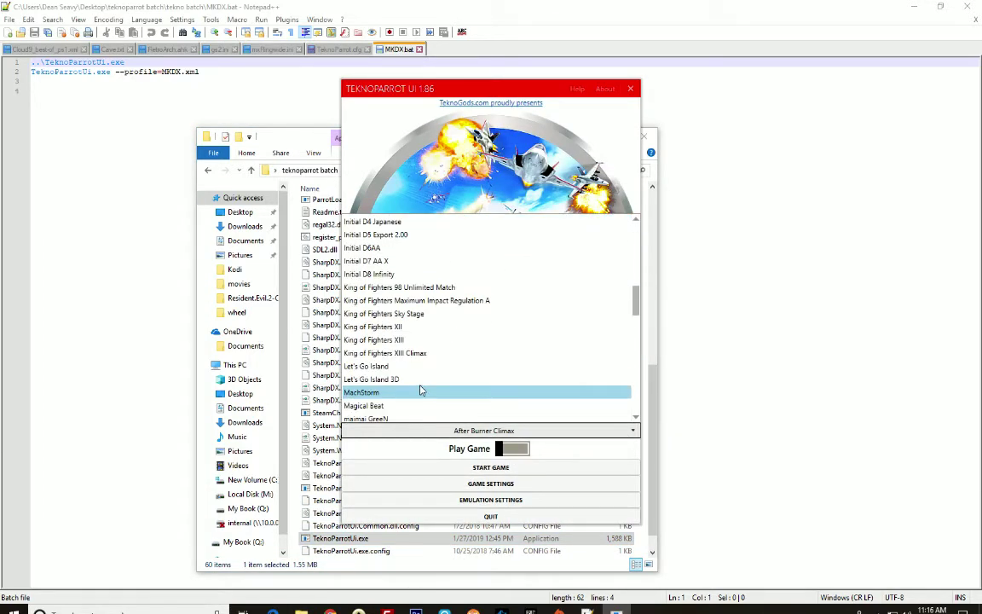
{"action": "scroll", "coordinate": [420, 390], "scroll_direction": "down", "scroll_amount": 3}
{"action": "scroll", "coordinate": [420, 388], "scroll_direction": "up", "scroll_amount": 3}
{"action": "scroll", "coordinate": [421, 388], "scroll_direction": "down", "scroll_amount": 3}
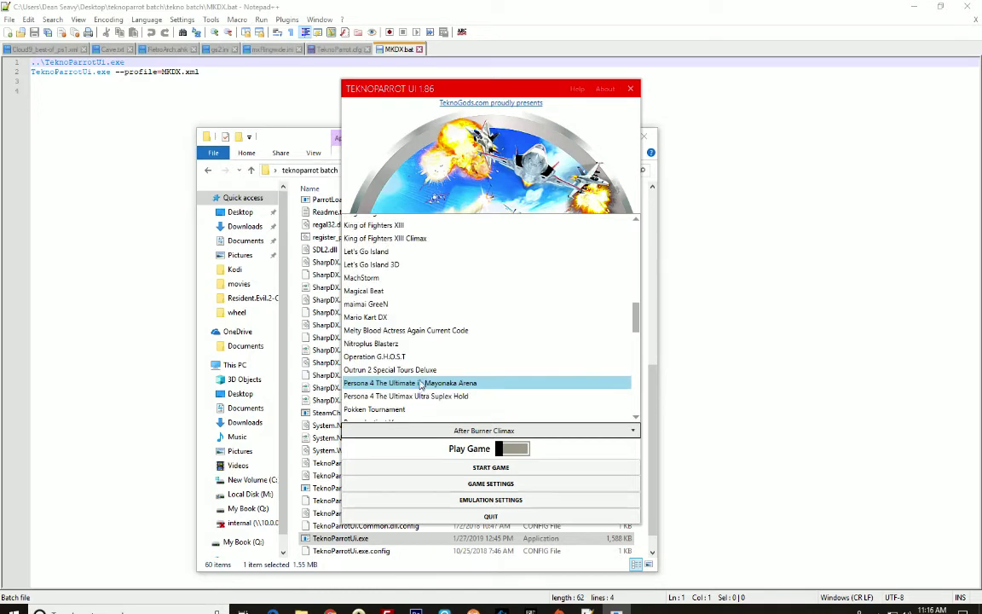
{"action": "left_click", "coordinate": [398, 319]}
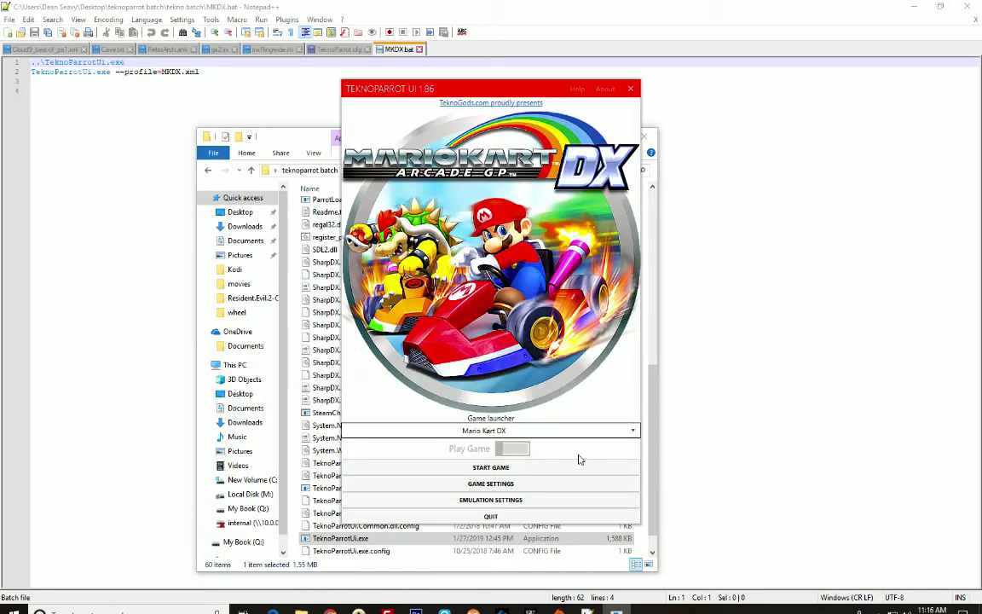
Open Mario Kart DX's game settings and browse for the game location to roms\TeknoParrot on the My Book (Q:) drive.
{"action": "left_click", "coordinate": [503, 483]}
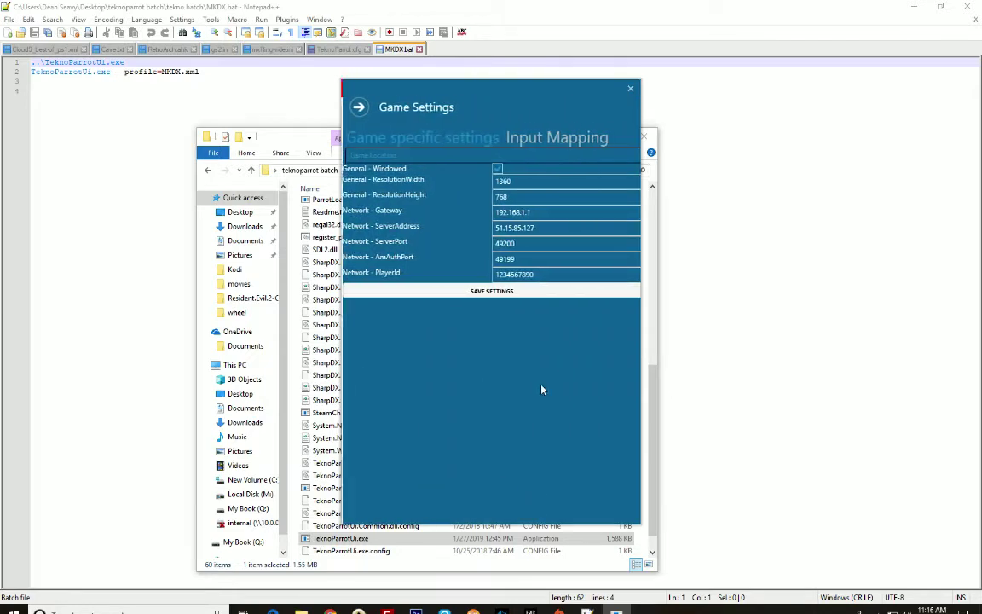
{"action": "left_click", "coordinate": [376, 154]}
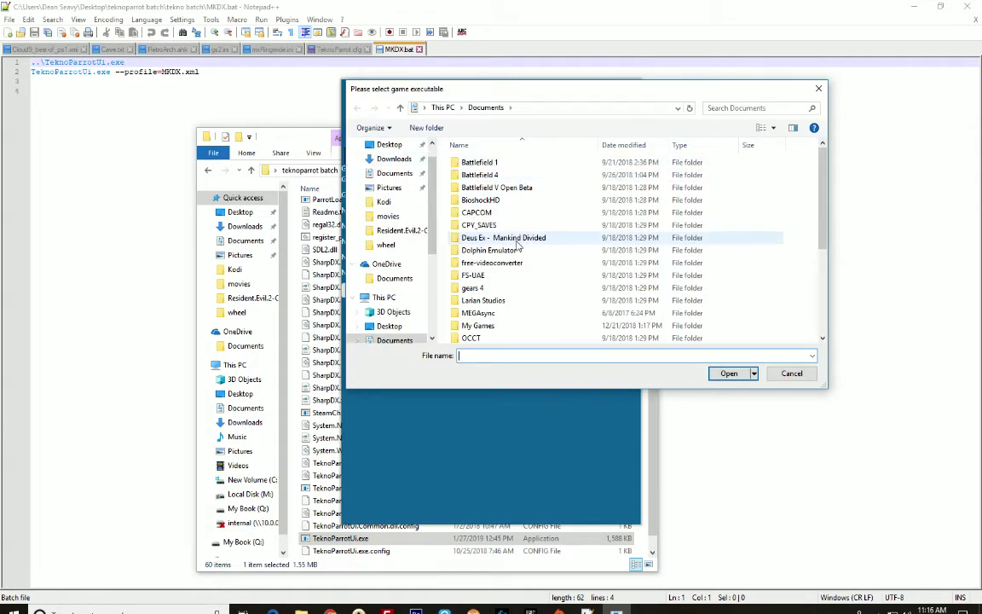
{"action": "scroll", "coordinate": [406, 336], "scroll_direction": "down", "scroll_amount": 3}
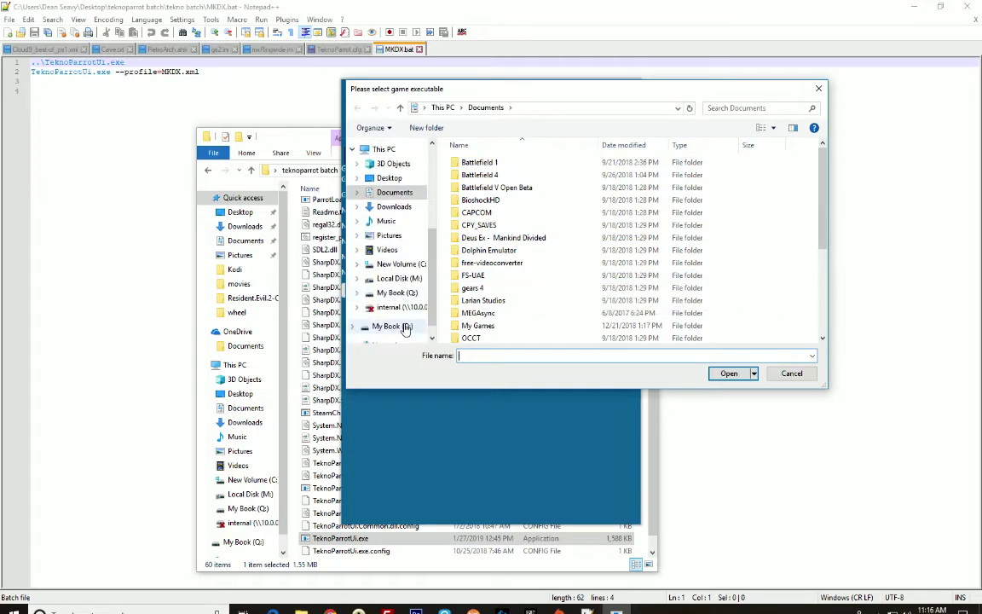
{"action": "left_click", "coordinate": [401, 327]}
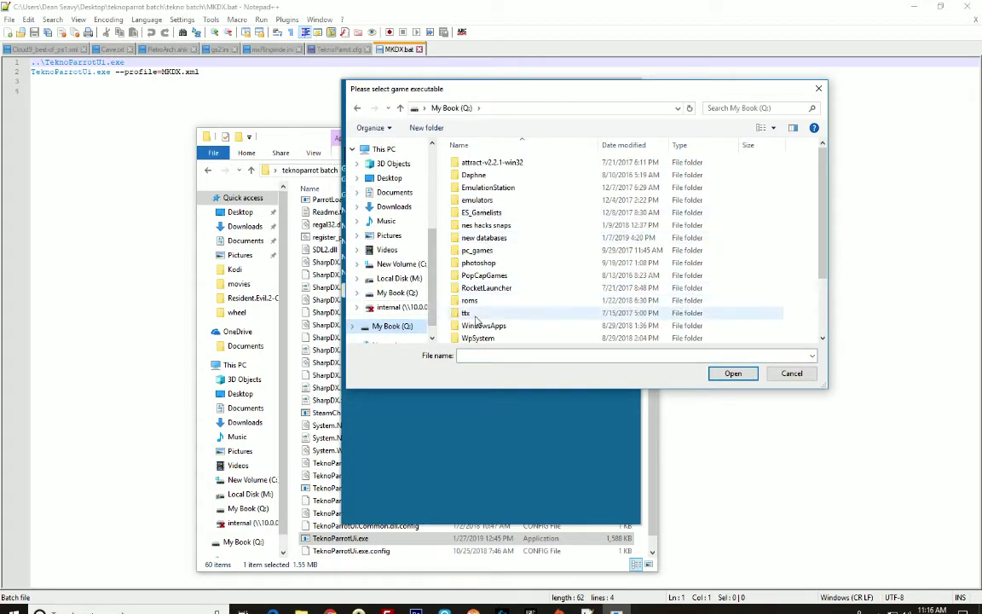
{"action": "double_click", "coordinate": [469, 301]}
{"action": "scroll", "coordinate": [516, 251], "scroll_direction": "down", "scroll_amount": 10}
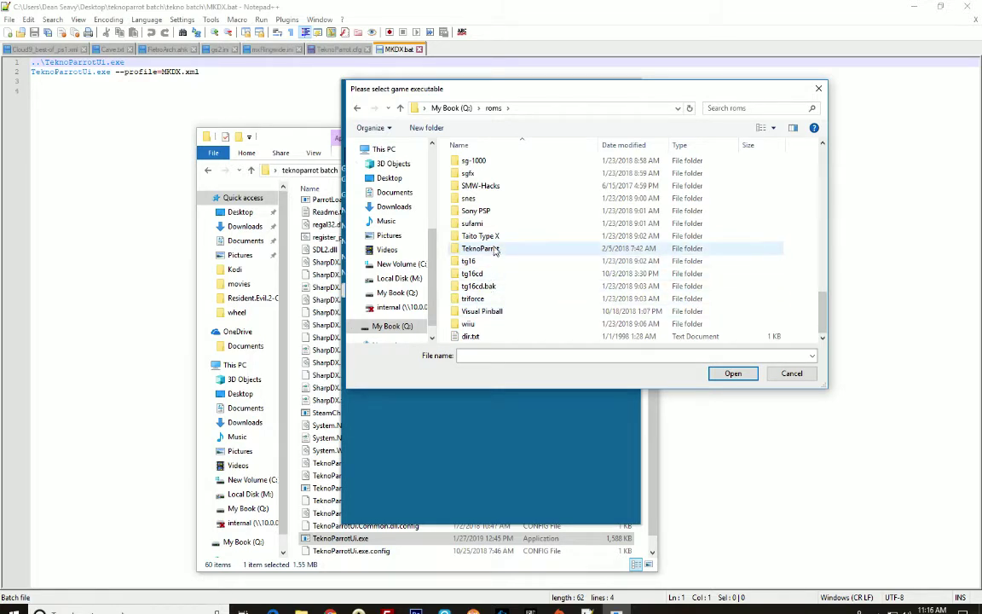
{"action": "double_click", "coordinate": [483, 249]}
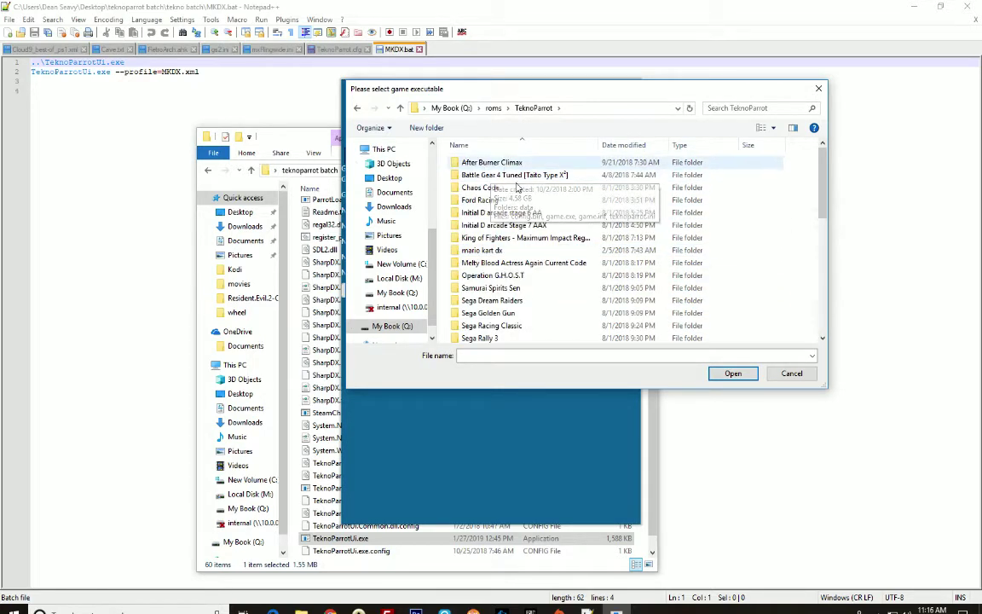
Open the mario kart dx folder and select MK_AGP3_FINAL.exe as the game executable.
{"action": "scroll", "coordinate": [500, 324], "scroll_direction": "down", "scroll_amount": 4}
{"action": "scroll", "coordinate": [499, 282], "scroll_direction": "up", "scroll_amount": 2}
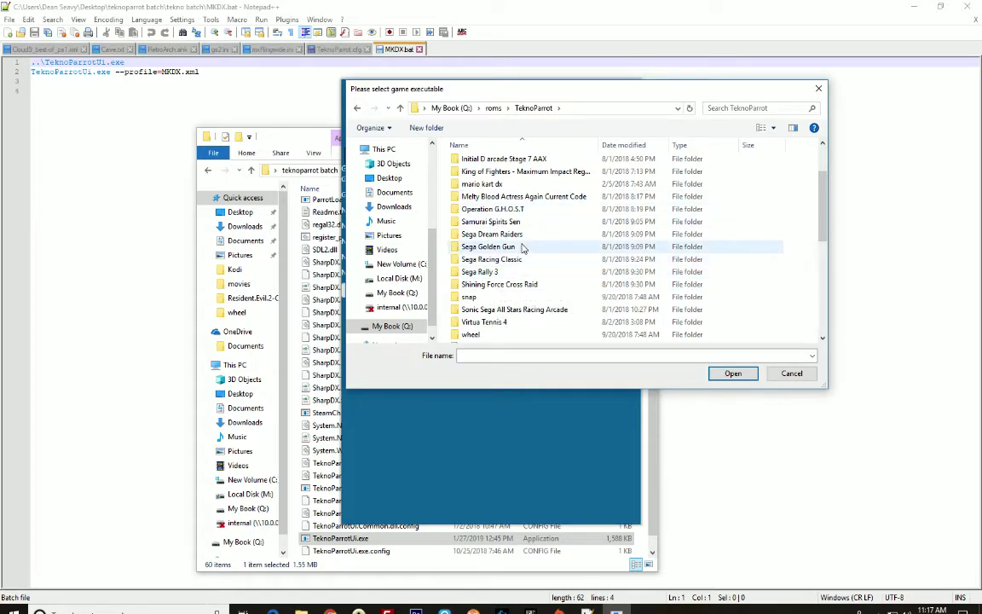
{"action": "double_click", "coordinate": [487, 183]}
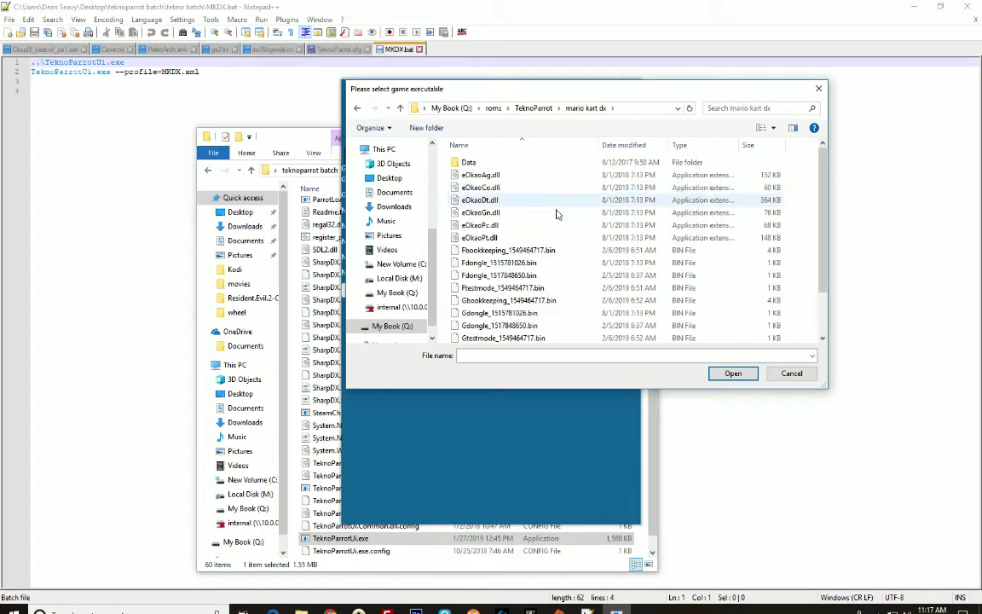
{"action": "scroll", "coordinate": [558, 220], "scroll_direction": "down", "scroll_amount": 1}
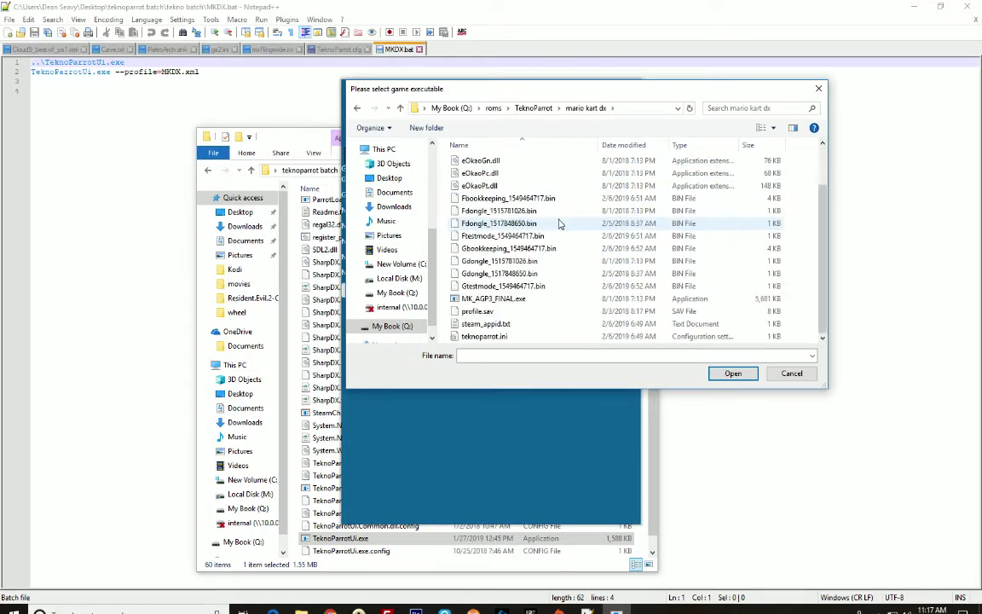
{"action": "left_click", "coordinate": [490, 301]}
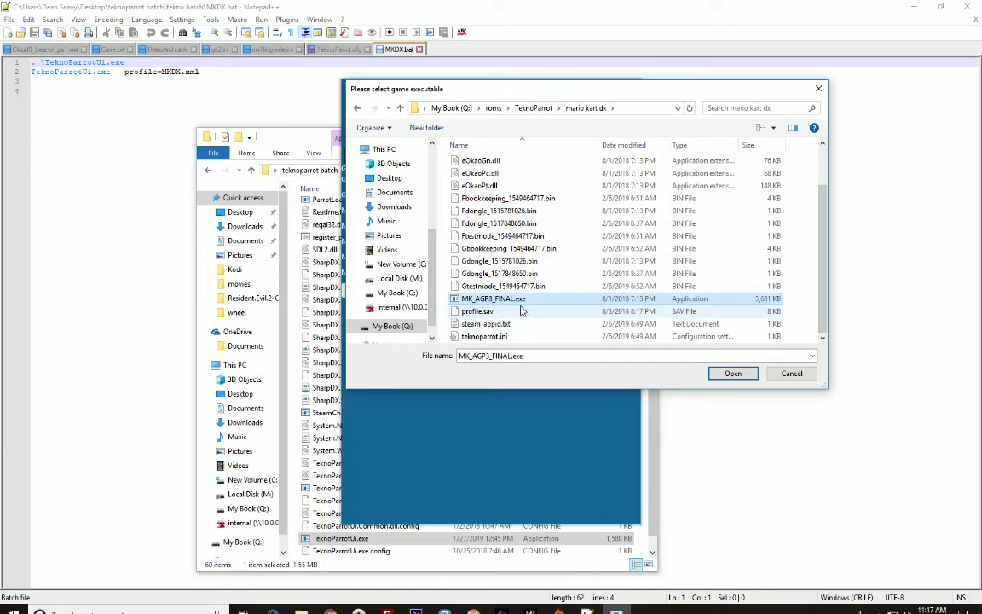
Look through the Data subfolder of the mario kart dx folder and return to the parent folder.
{"action": "scroll", "coordinate": [522, 294], "scroll_direction": "up", "scroll_amount": 2}
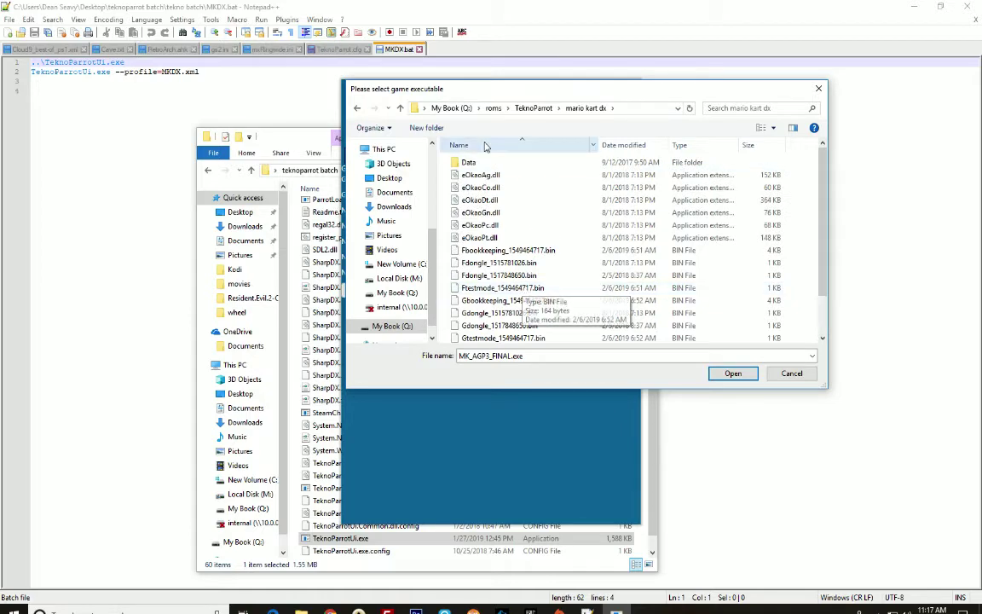
{"action": "double_click", "coordinate": [468, 162]}
{"action": "scroll", "coordinate": [556, 273], "scroll_direction": "down", "scroll_amount": 3}
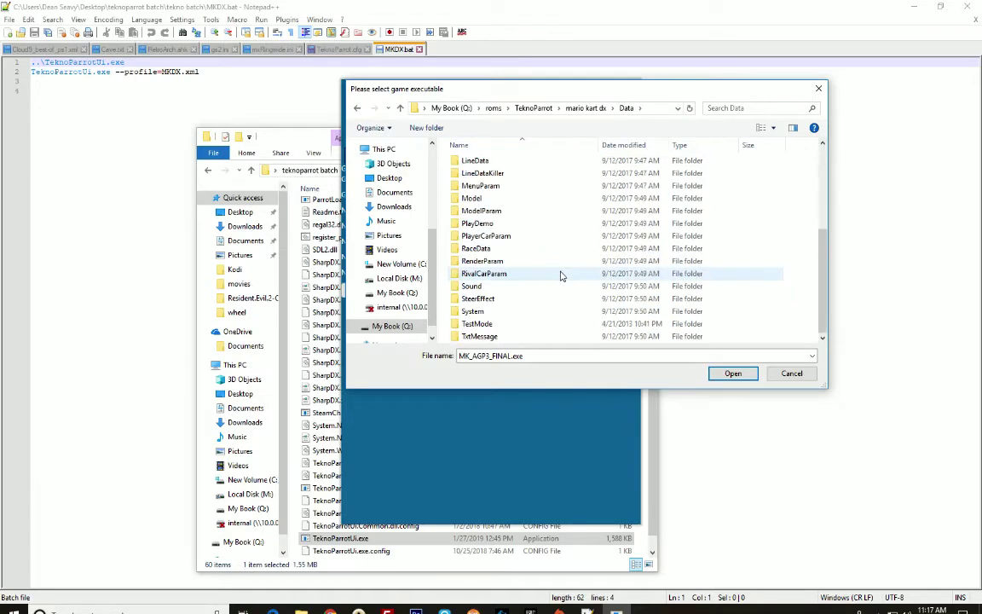
{"action": "scroll", "coordinate": [561, 269], "scroll_direction": "up", "scroll_amount": 3}
{"action": "left_click", "coordinate": [358, 108]}
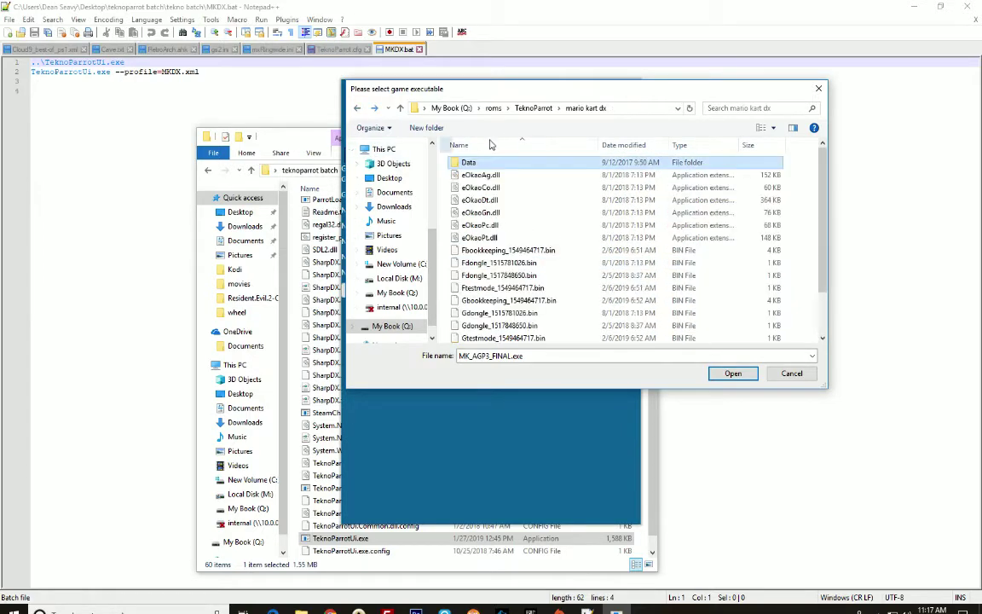
Confirm the selected executable as the game location and save the Mario Kart DX game settings, returning to the launcher.
{"action": "scroll", "coordinate": [494, 186], "scroll_direction": "down", "scroll_amount": 3}
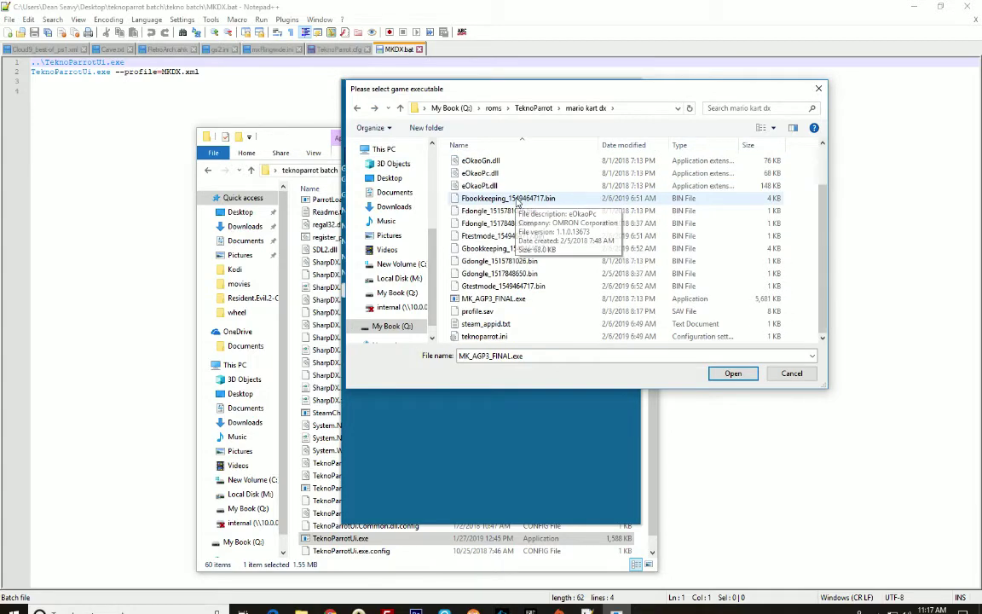
{"action": "left_click", "coordinate": [733, 374]}
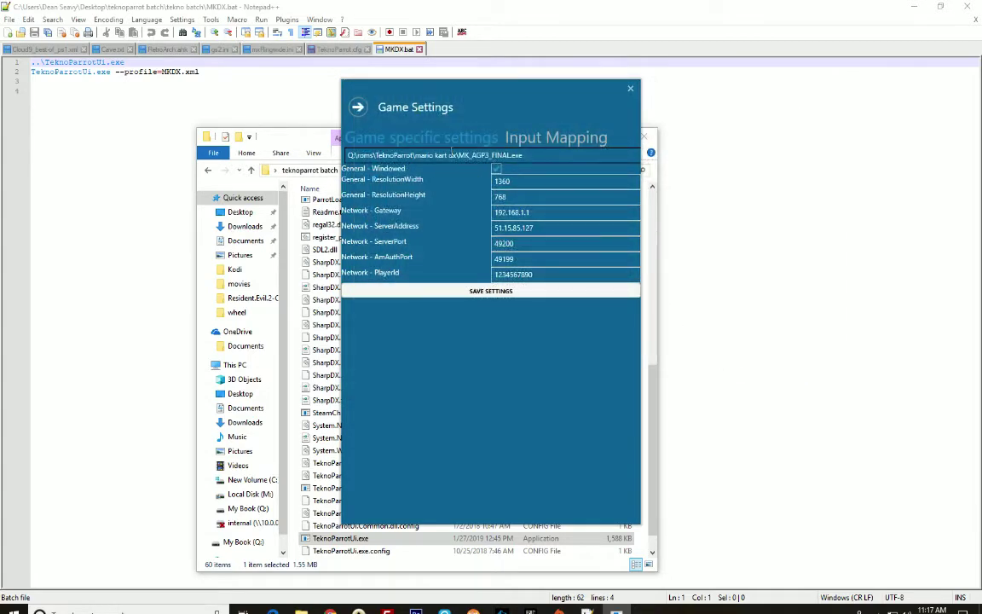
{"action": "left_click", "coordinate": [495, 169]}
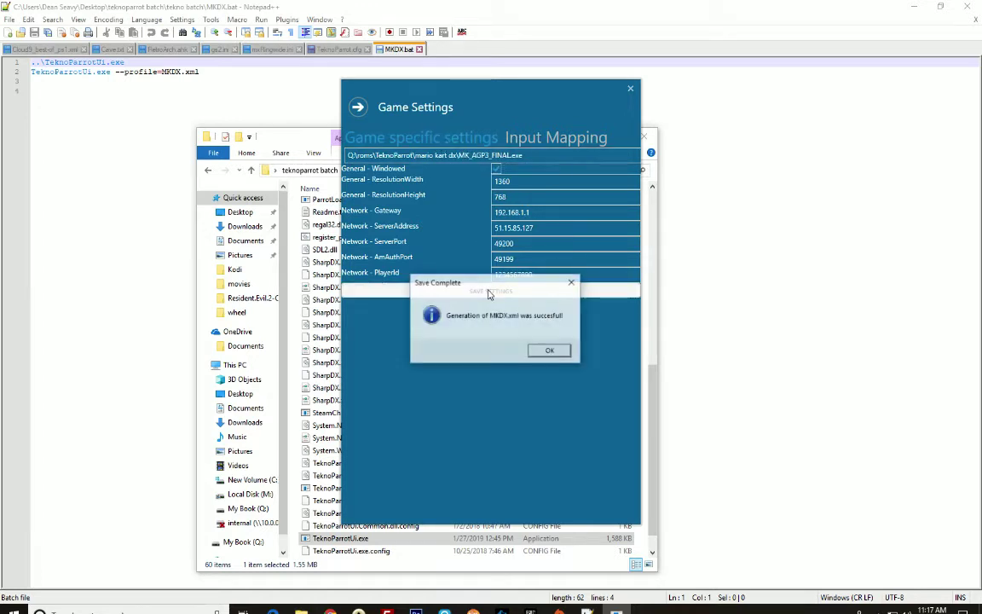
{"action": "left_click", "coordinate": [547, 350]}
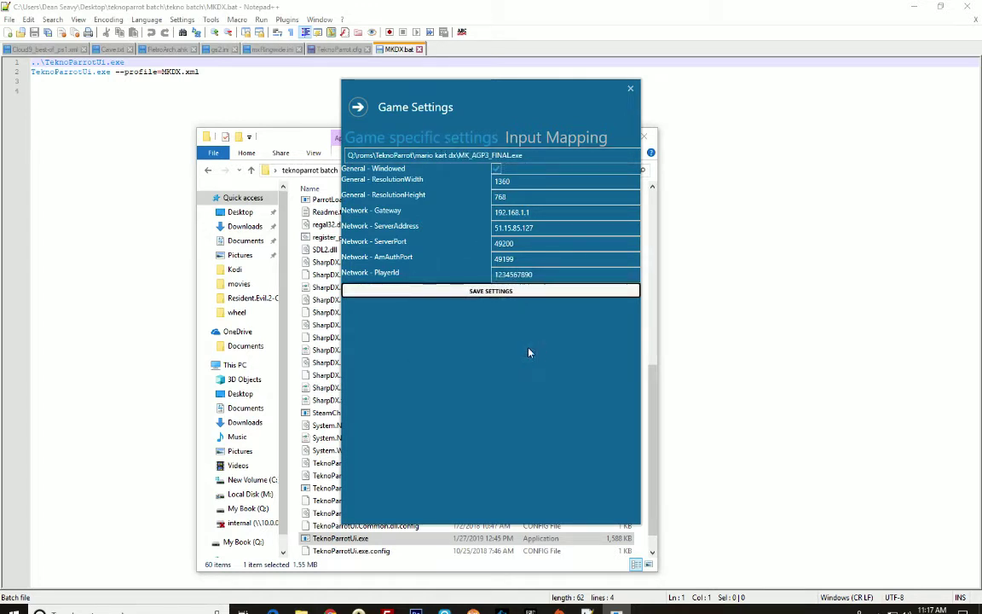
{"action": "left_click", "coordinate": [359, 109]}
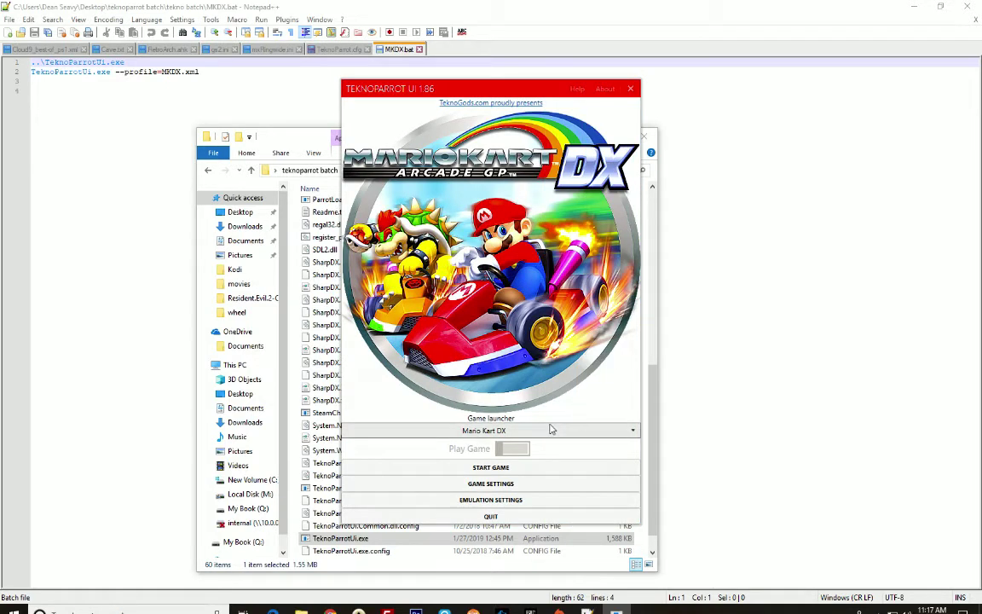
Start Mario Kart DX from the launcher as a test, and close the TeknoParrot UI once back from the game.
{"action": "left_click", "coordinate": [491, 469]}
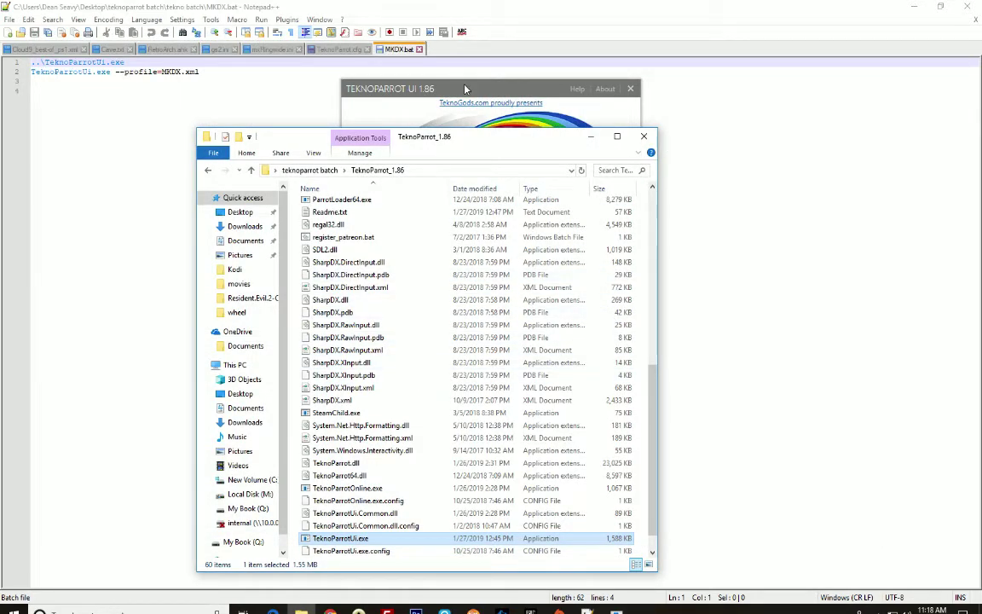
{"action": "left_click", "coordinate": [414, 90]}
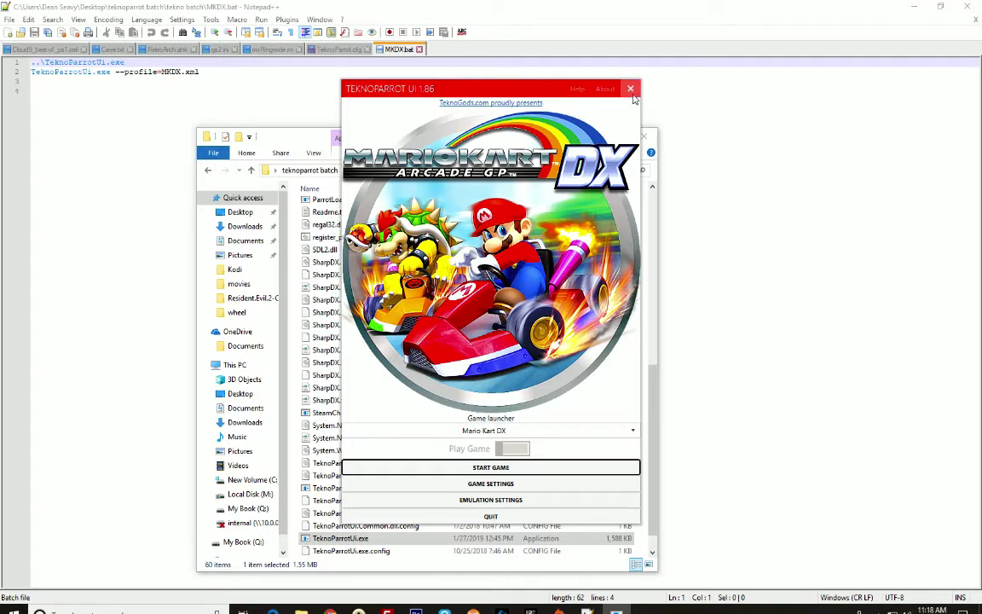
{"action": "left_click", "coordinate": [631, 89]}
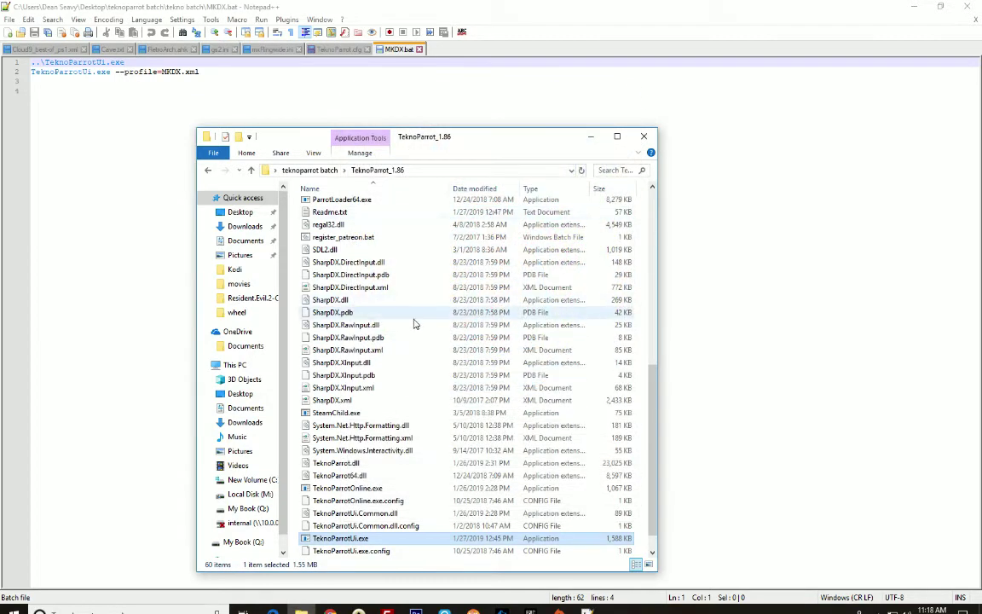
Check the UserProfiles folder inside TeknoParrot_1.86 for the game's profile file and return to the TeknoParrot_1.86 folder.
{"action": "scroll", "coordinate": [410, 315], "scroll_direction": "up", "scroll_amount": 9}
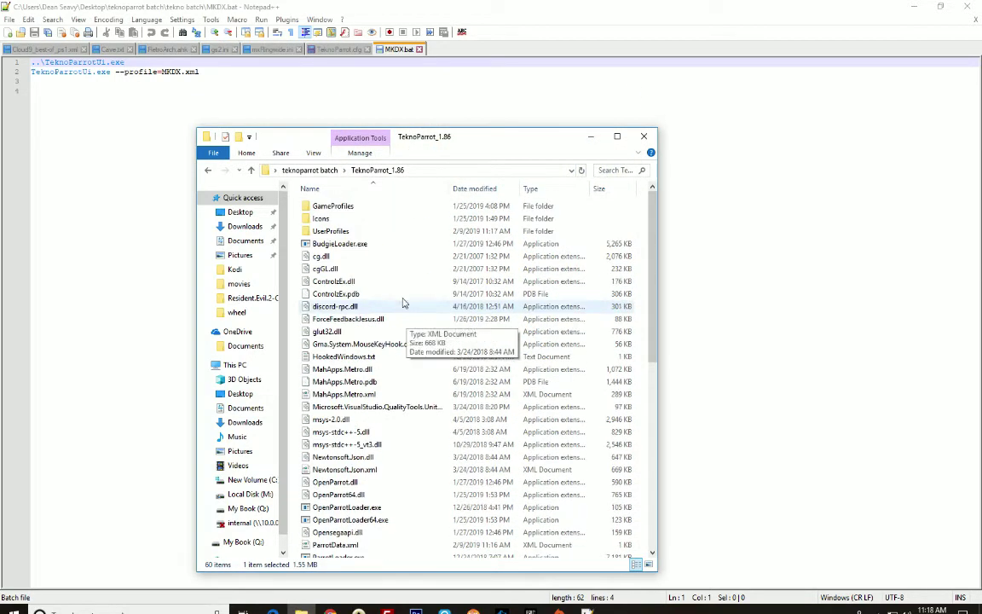
{"action": "double_click", "coordinate": [333, 231]}
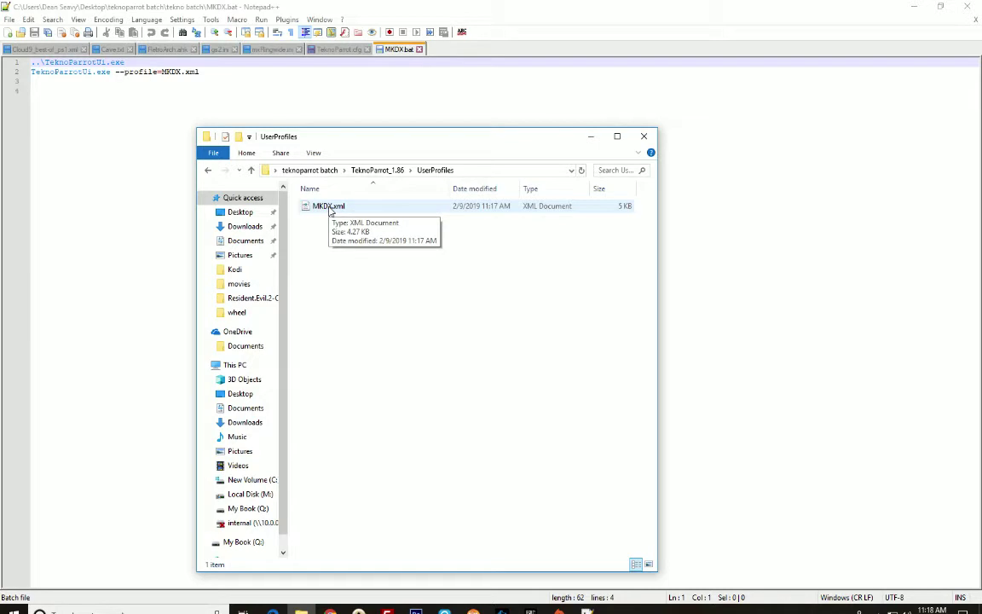
{"action": "left_click", "coordinate": [208, 172]}
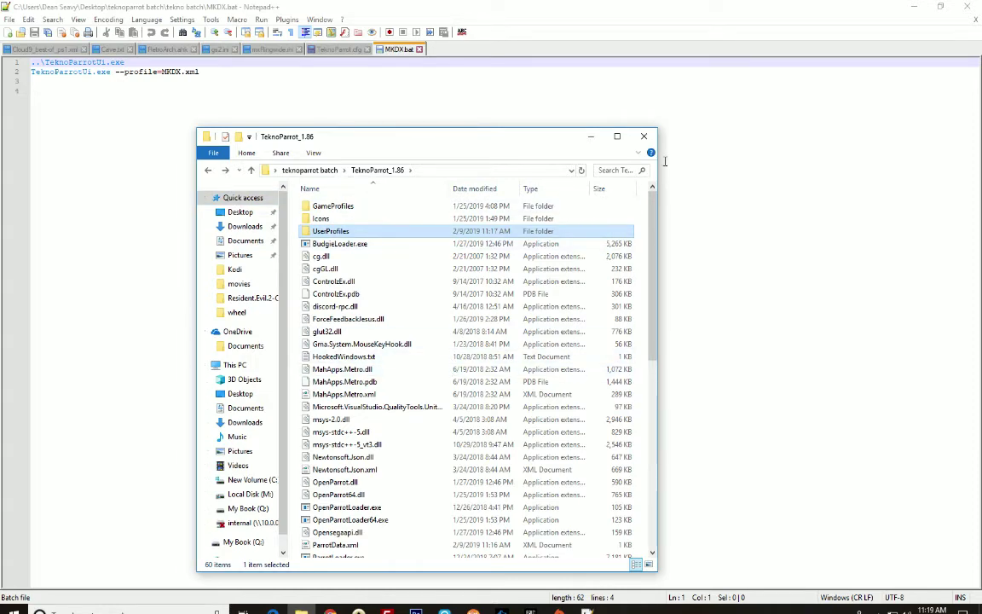
Minimize Notepad++ and copy all the batch files from the tekno batch folder.
{"action": "left_click", "coordinate": [913, 6]}
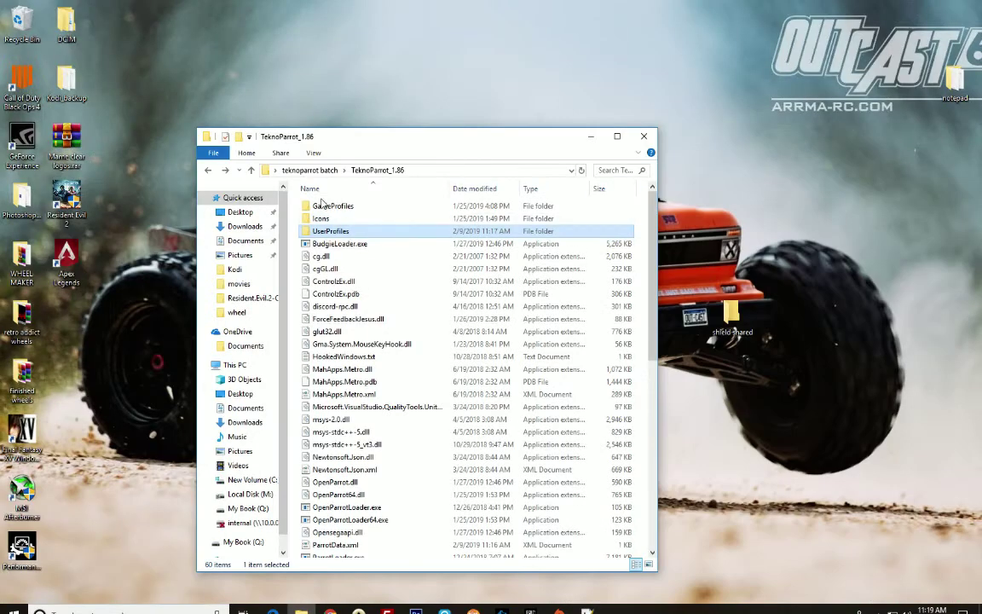
{"action": "left_click_drag", "start_coordinate": [423, 138], "coordinate": [570, 138]}
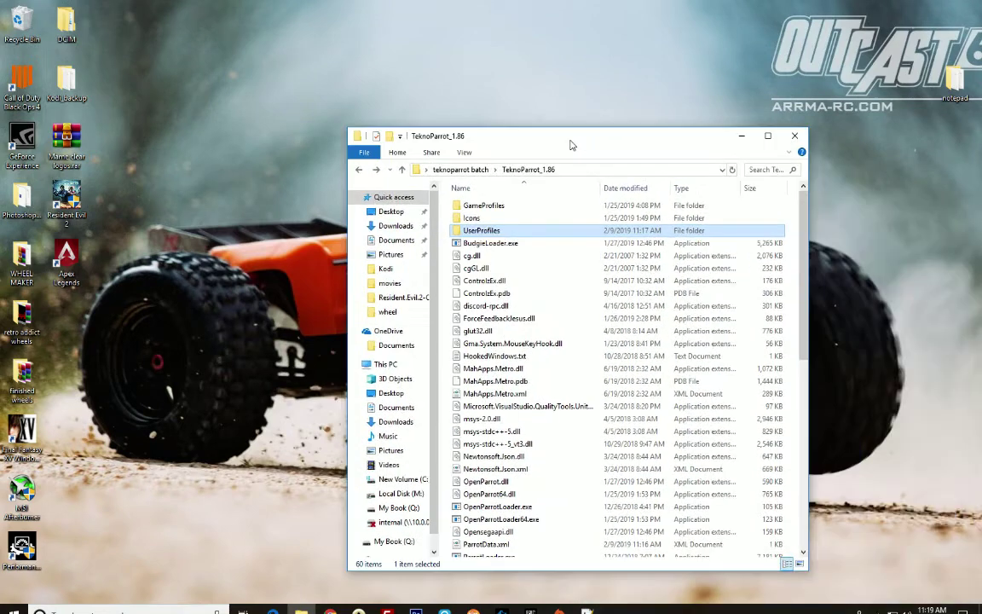
{"action": "left_click", "coordinate": [461, 169]}
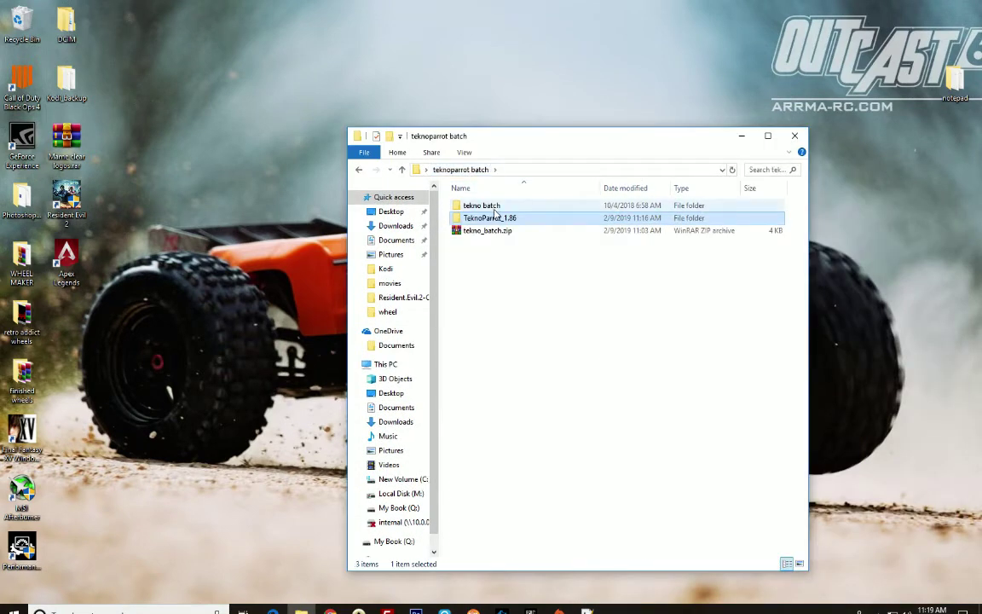
{"action": "double_click", "coordinate": [482, 205]}
{"action": "left_click_drag", "start_coordinate": [477, 431], "coordinate": [511, 196]}
{"action": "right_click", "coordinate": [515, 271]}
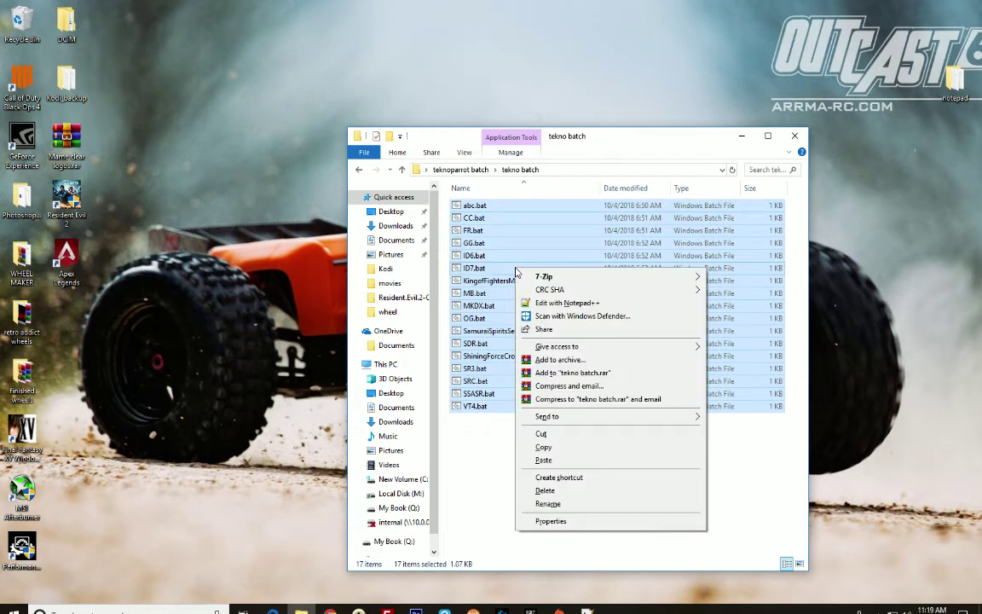
{"action": "left_click", "coordinate": [544, 447]}
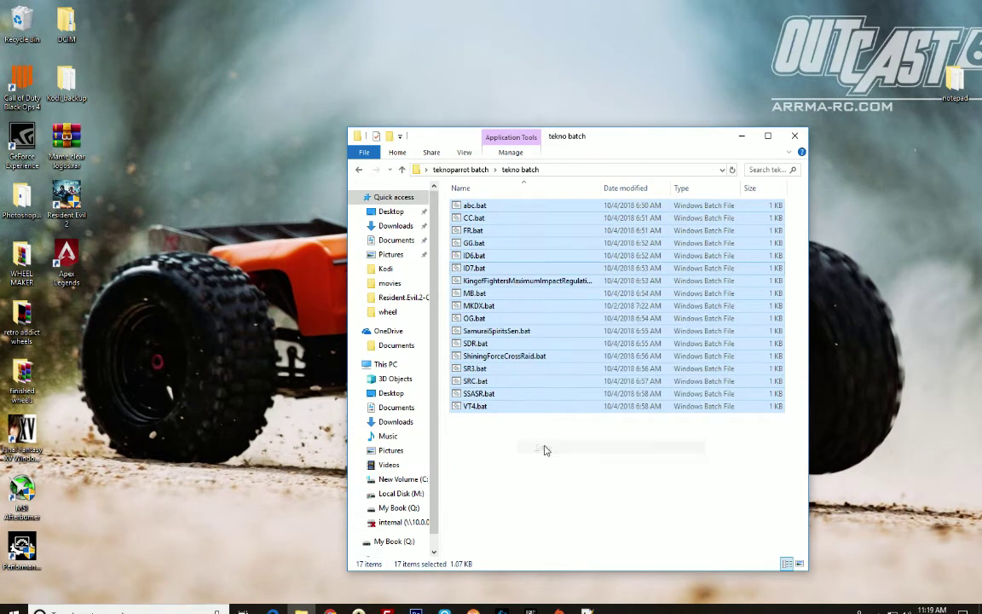
Paste the copied batch files into the TeknoParrot_1.86 folder.
{"action": "left_click", "coordinate": [358, 169]}
{"action": "double_click", "coordinate": [499, 220]}
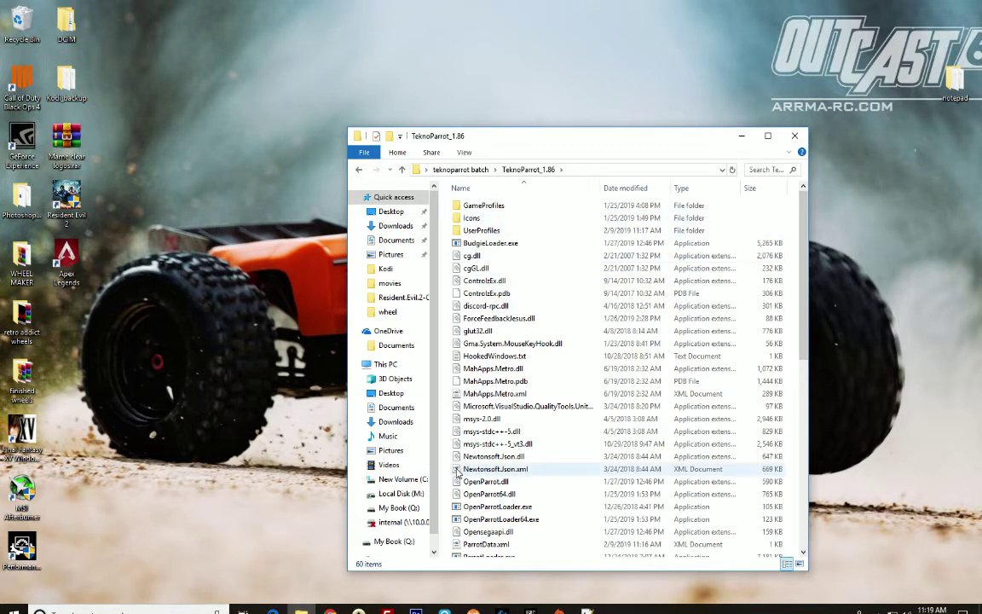
{"action": "right_click", "coordinate": [442, 225]}
{"action": "left_click", "coordinate": [471, 309]}
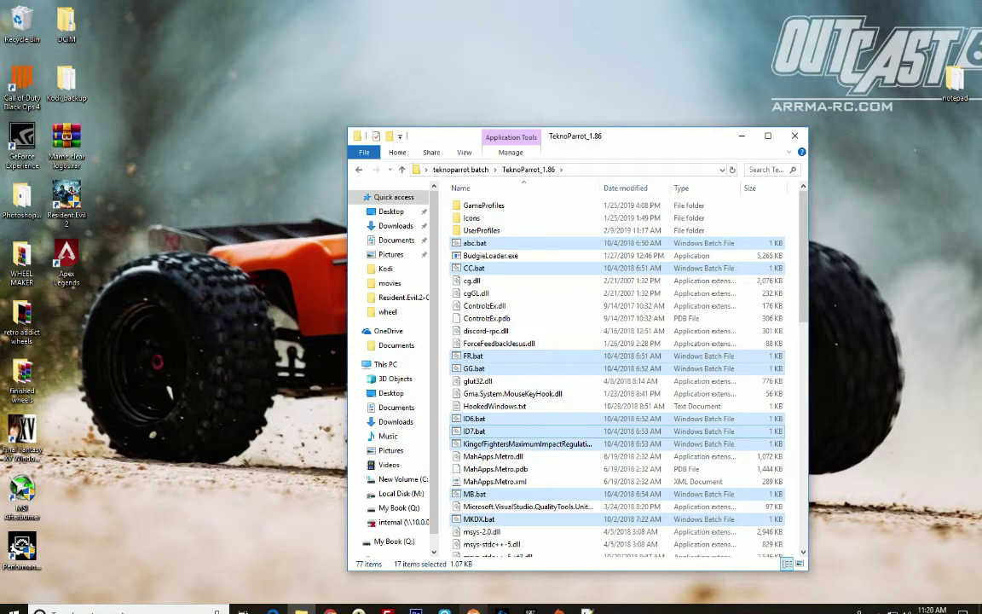
Switch to RocketLauncherUI, check the PCLauncher emulator's configuration in the global list, and select the TeknoParrot system.
{"action": "left_click", "coordinate": [474, 611]}
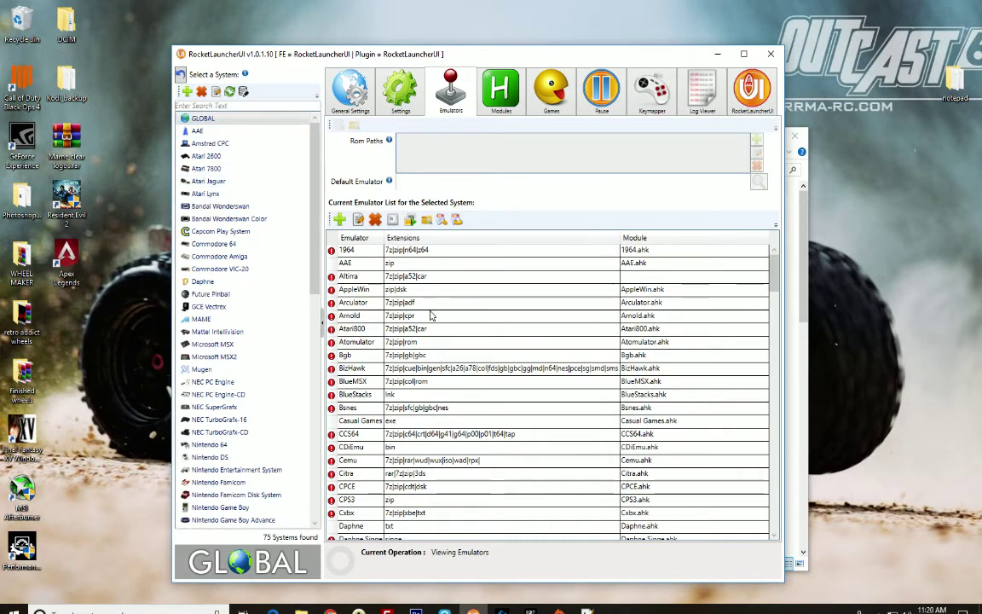
{"action": "scroll", "coordinate": [473, 384], "scroll_direction": "down", "scroll_amount": 20}
{"action": "scroll", "coordinate": [473, 385], "scroll_direction": "down", "scroll_amount": 4}
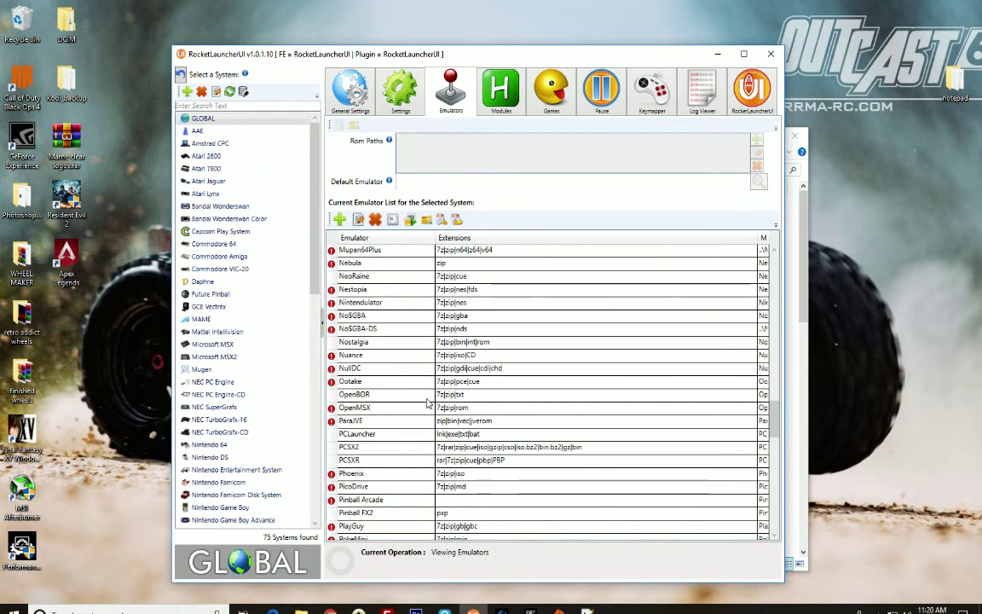
{"action": "double_click", "coordinate": [372, 434]}
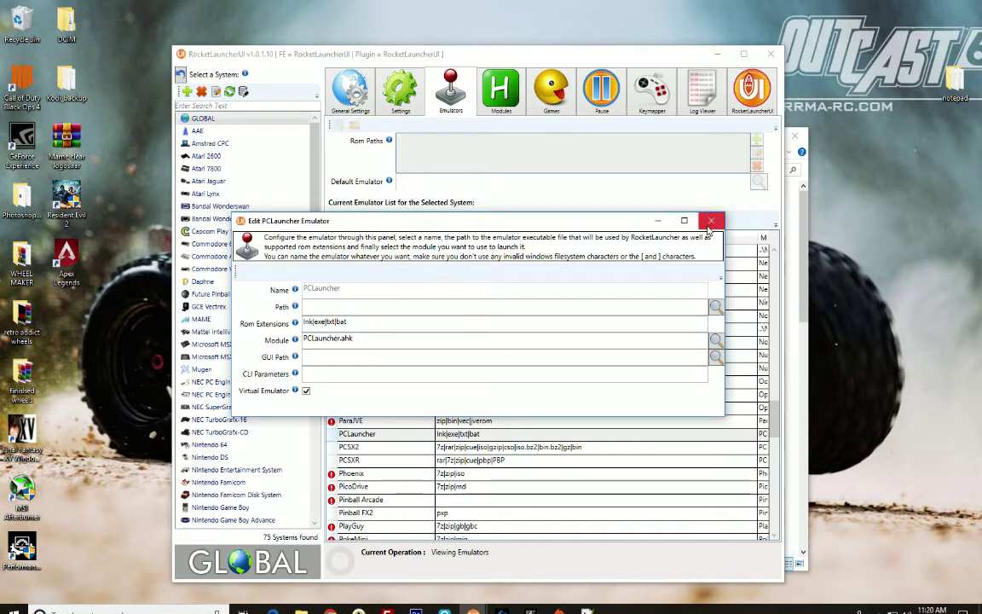
{"action": "left_click", "coordinate": [711, 220]}
{"action": "scroll", "coordinate": [205, 319], "scroll_direction": "down", "scroll_amount": 14}
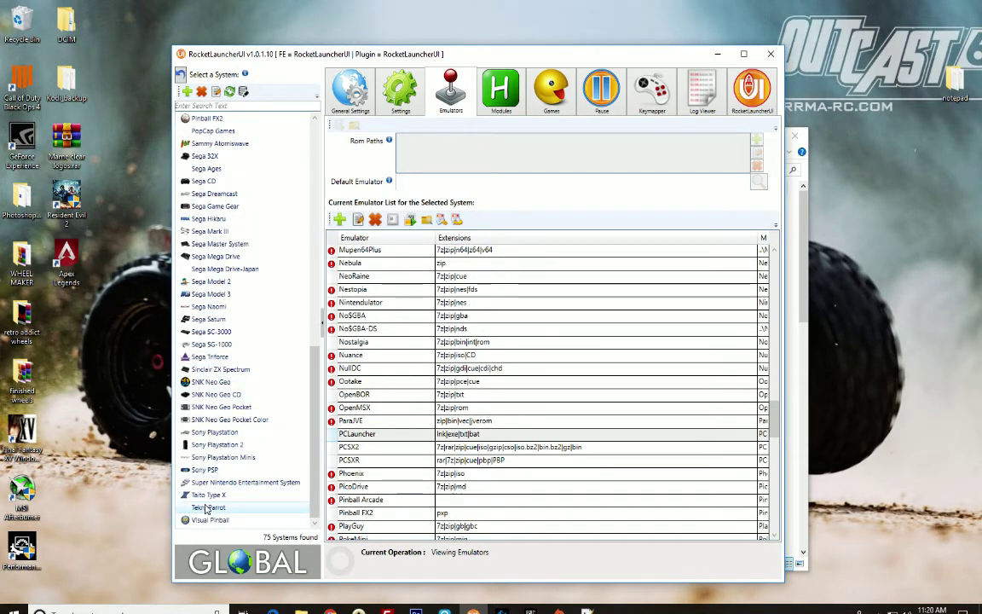
{"action": "left_click", "coordinate": [204, 507]}
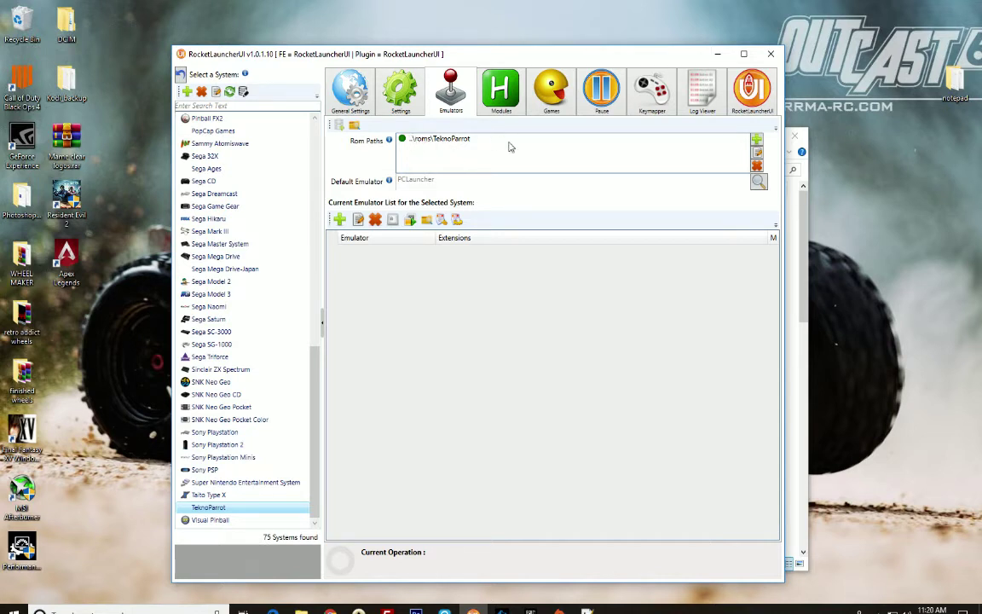
Add the Desktop folder as a rom path for the TeknoParrot system.
{"action": "left_click", "coordinate": [756, 138]}
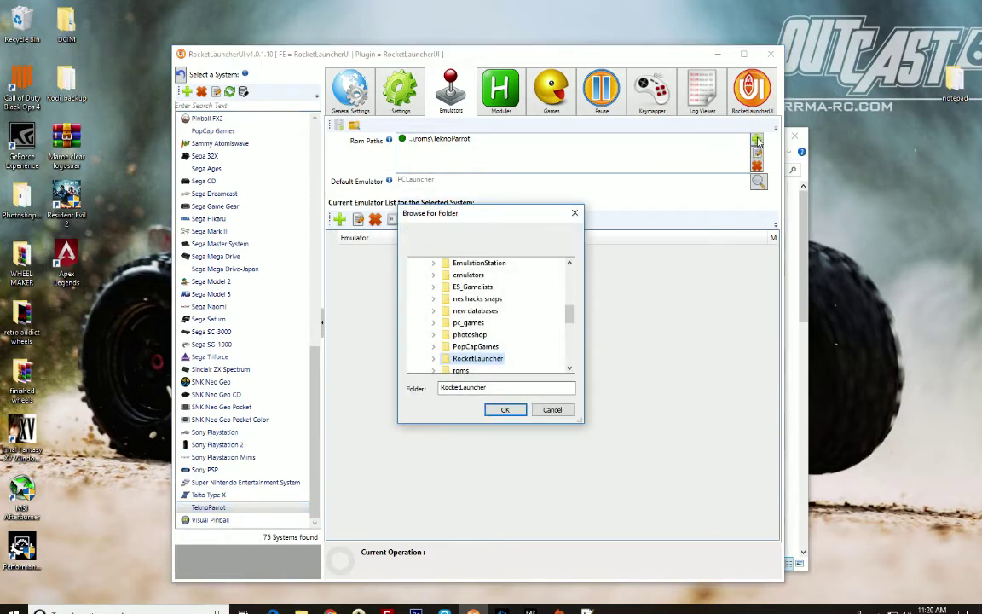
{"action": "scroll", "coordinate": [503, 315], "scroll_direction": "up", "scroll_amount": 10}
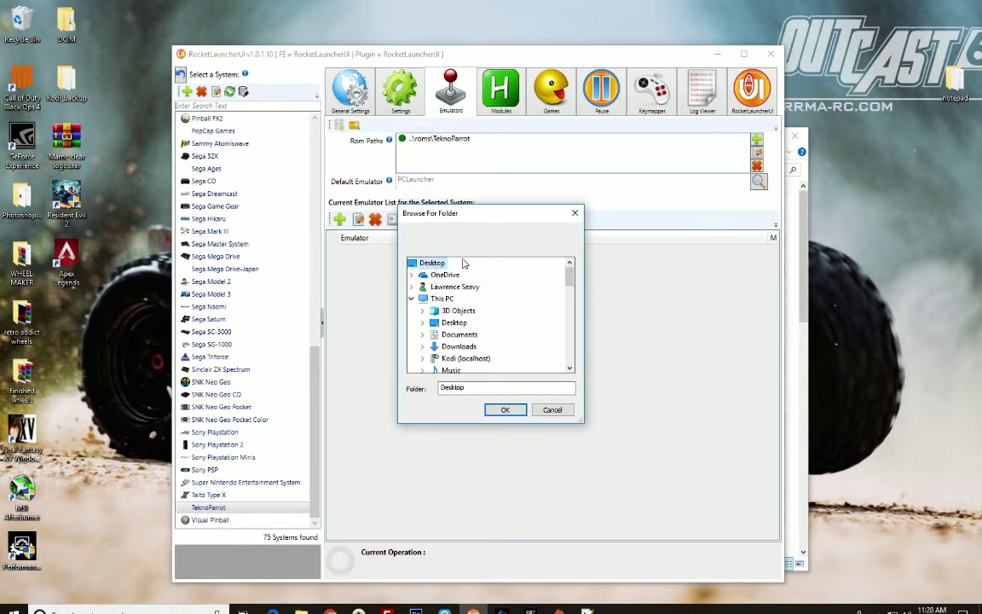
{"action": "left_click", "coordinate": [504, 410]}
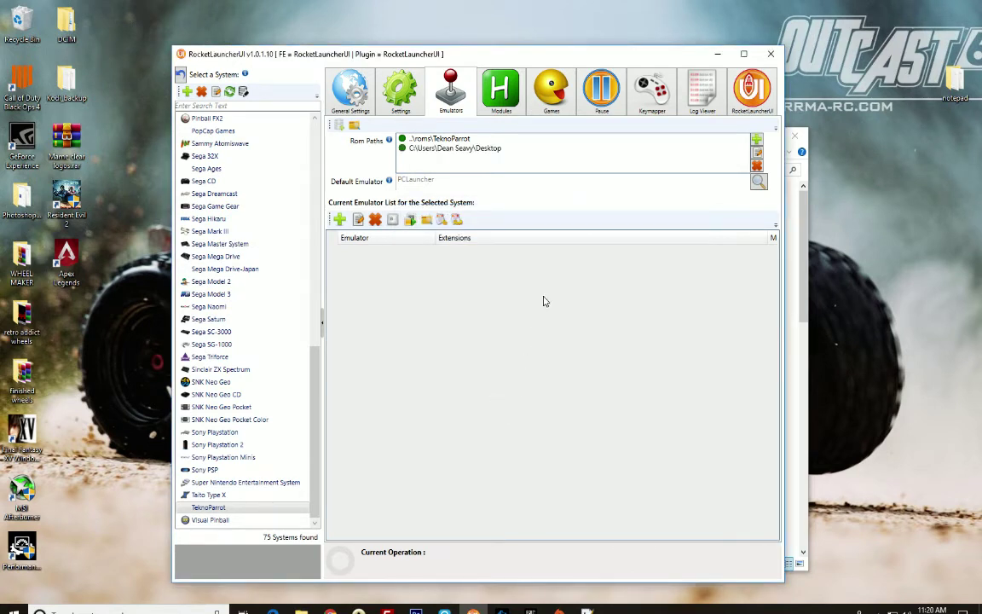
Remove both rom paths, ..\roms\TeknoParrot and the Desktop folder, from the TeknoParrot system.
{"action": "left_click", "coordinate": [420, 139]}
{"action": "left_click", "coordinate": [757, 165]}
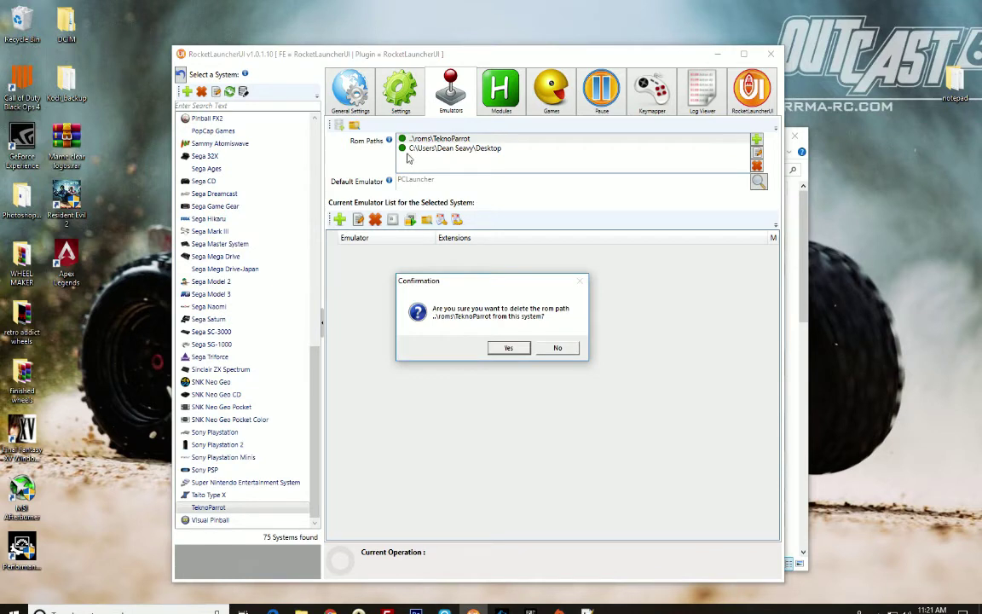
{"action": "left_click", "coordinate": [509, 348]}
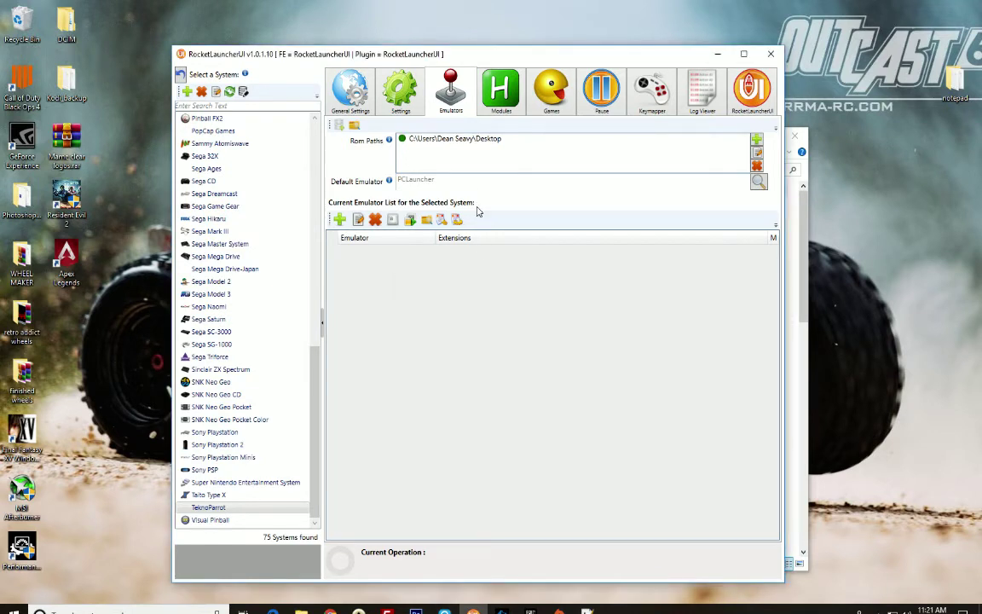
{"action": "left_click", "coordinate": [457, 138]}
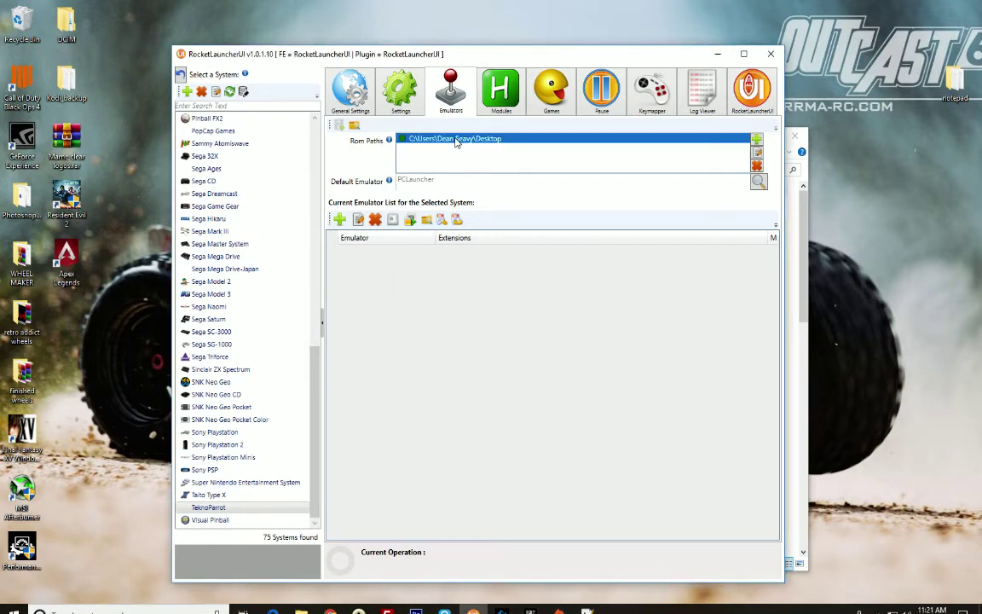
{"action": "left_click", "coordinate": [758, 168]}
{"action": "left_click", "coordinate": [526, 347]}
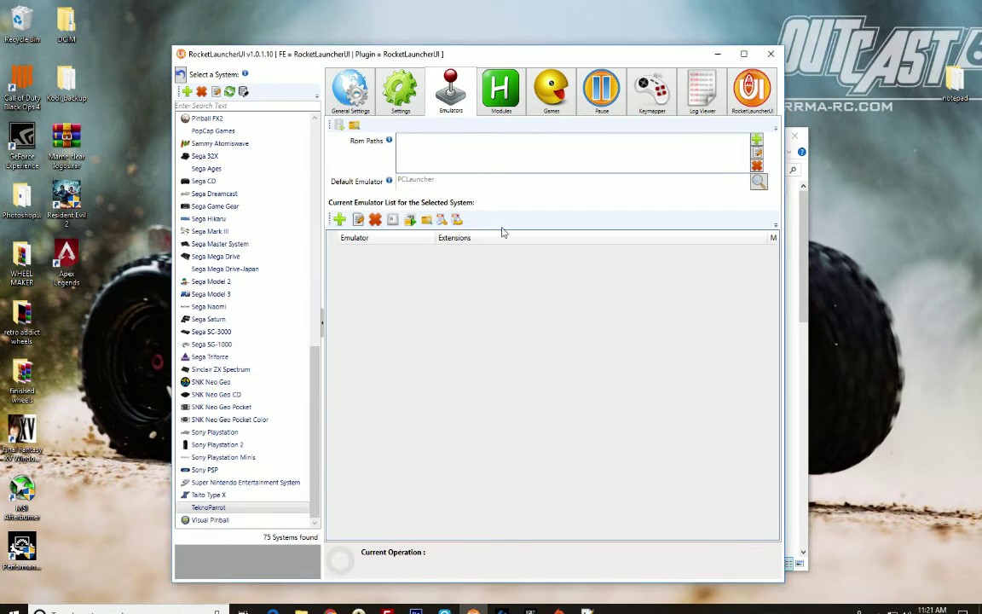
Add the TeknoParrot_1.86 folder, found in the Desktop's teknoparrot batch folder, as the TeknoParrot system's rom path.
{"action": "left_click", "coordinate": [756, 140]}
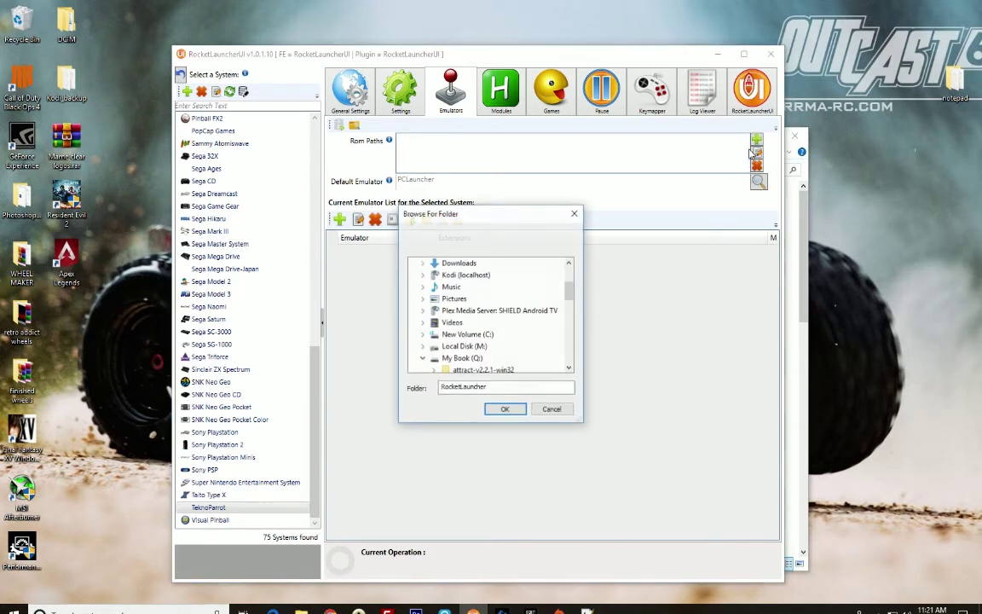
{"action": "scroll", "coordinate": [413, 273], "scroll_direction": "up", "scroll_amount": 3}
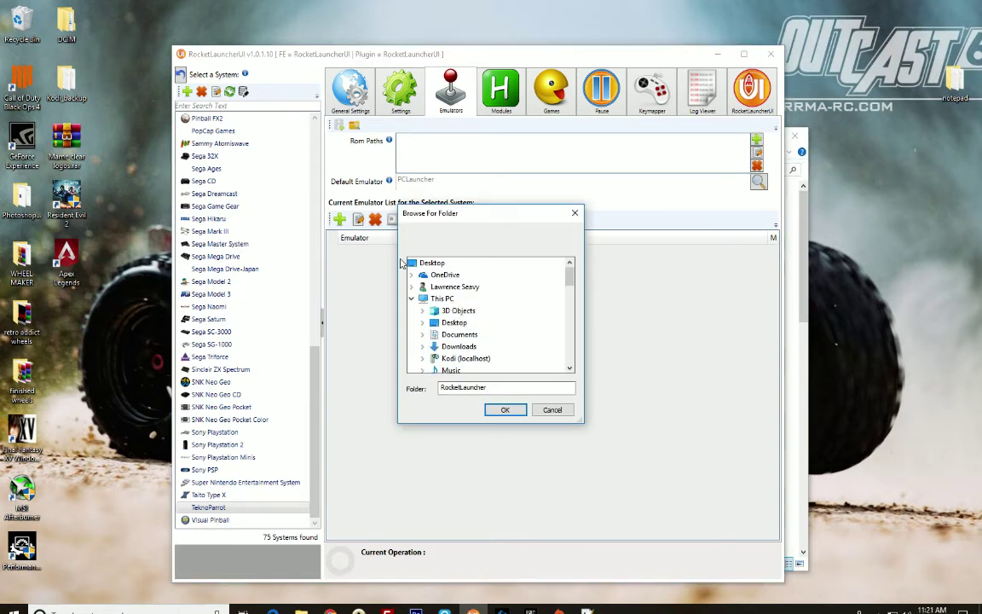
{"action": "left_click", "coordinate": [412, 262]}
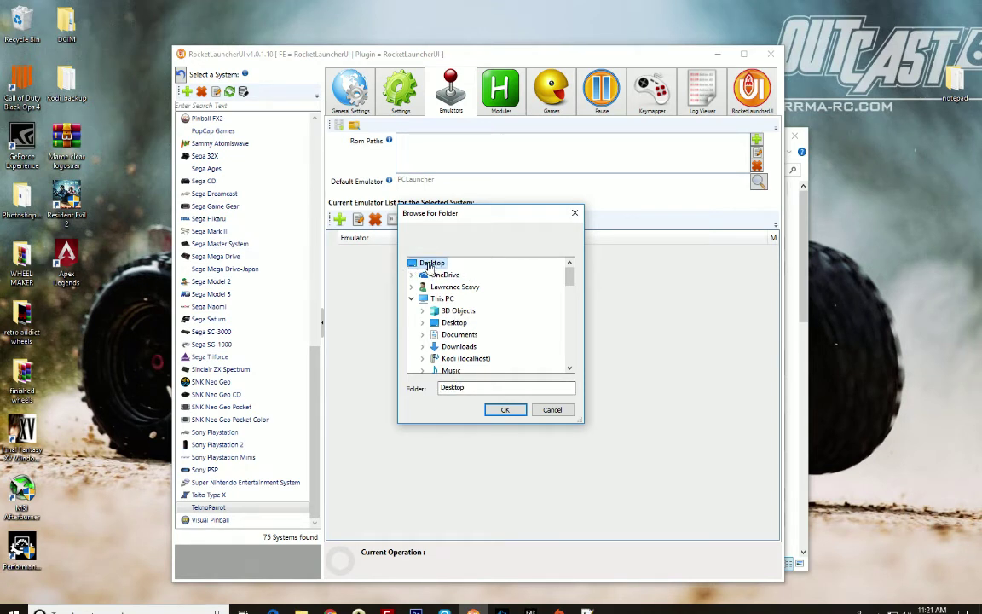
{"action": "scroll", "coordinate": [492, 349], "scroll_direction": "down", "scroll_amount": 1}
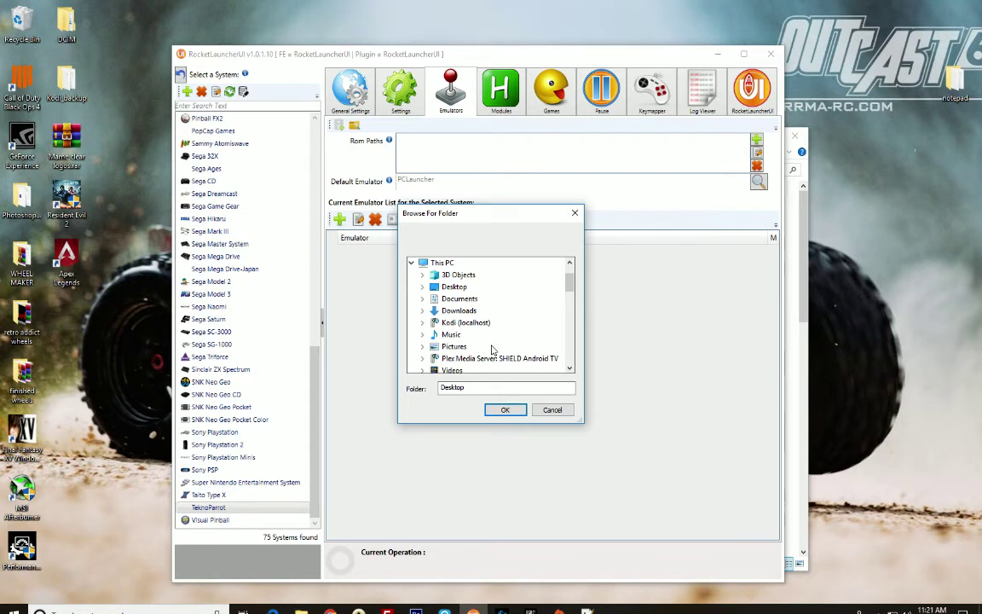
{"action": "scroll", "coordinate": [467, 344], "scroll_direction": "down", "scroll_amount": 2}
{"action": "double_click", "coordinate": [468, 344]}
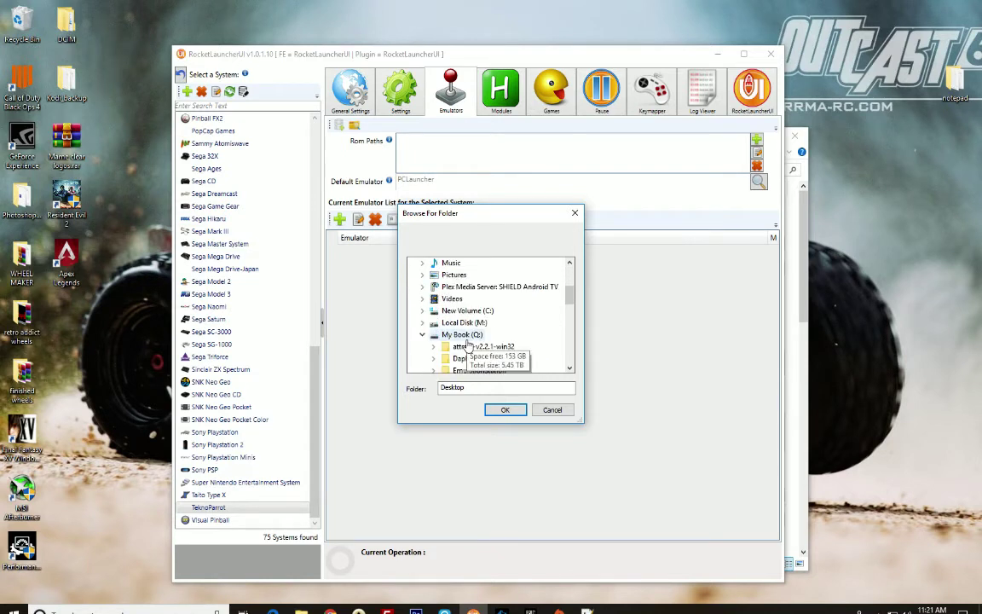
{"action": "scroll", "coordinate": [467, 345], "scroll_direction": "down", "scroll_amount": 8}
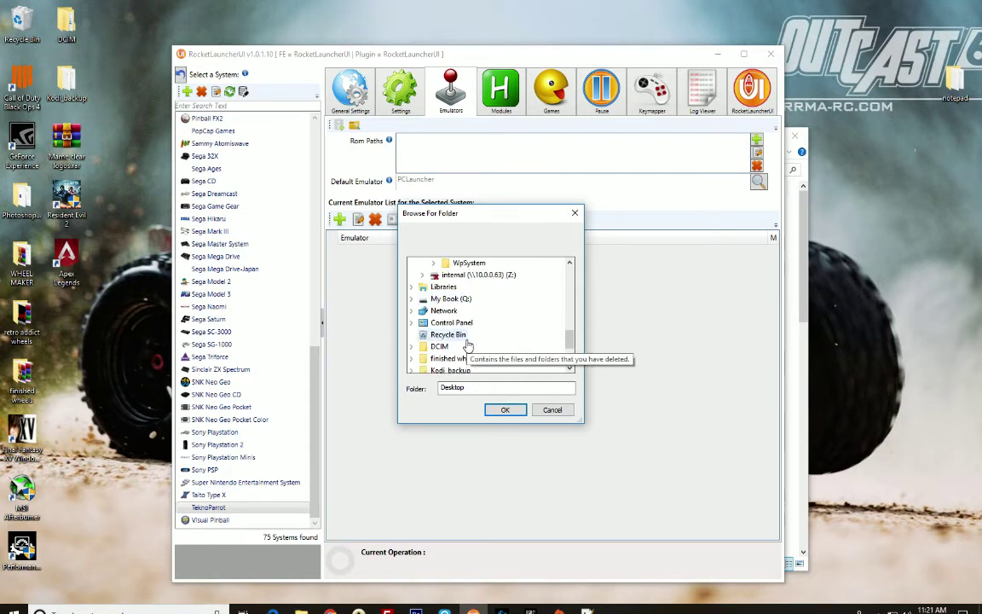
{"action": "scroll", "coordinate": [467, 344], "scroll_direction": "down", "scroll_amount": 2}
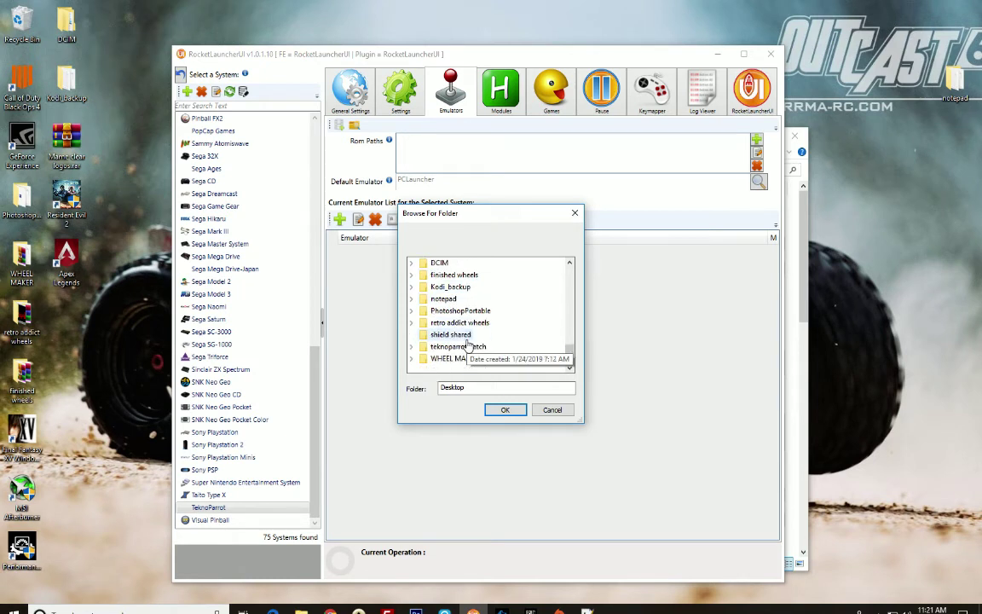
{"action": "scroll", "coordinate": [467, 344], "scroll_direction": "up", "scroll_amount": 15}
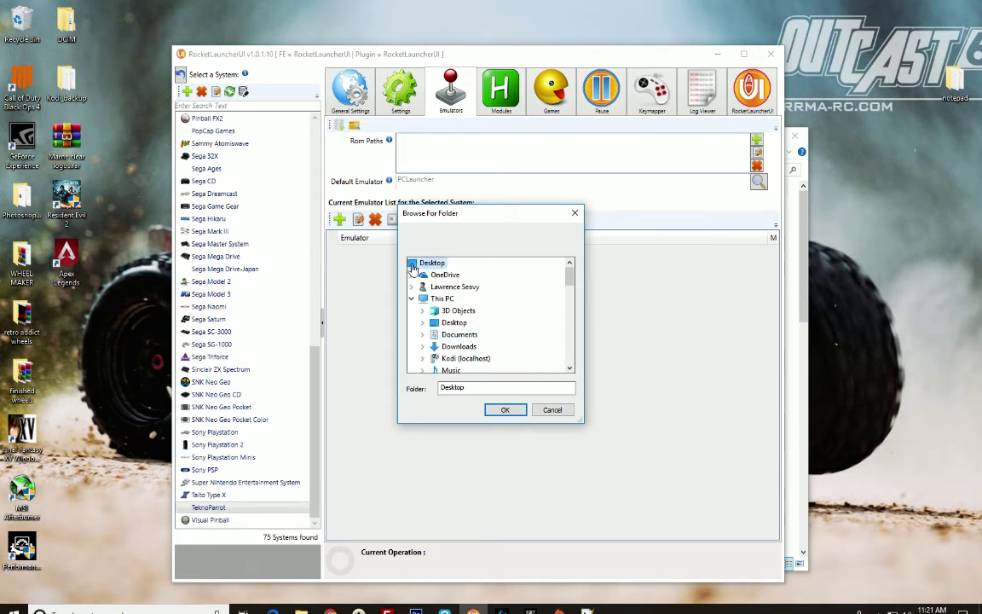
{"action": "left_click", "coordinate": [422, 323]}
{"action": "scroll", "coordinate": [486, 337], "scroll_direction": "down", "scroll_amount": 1}
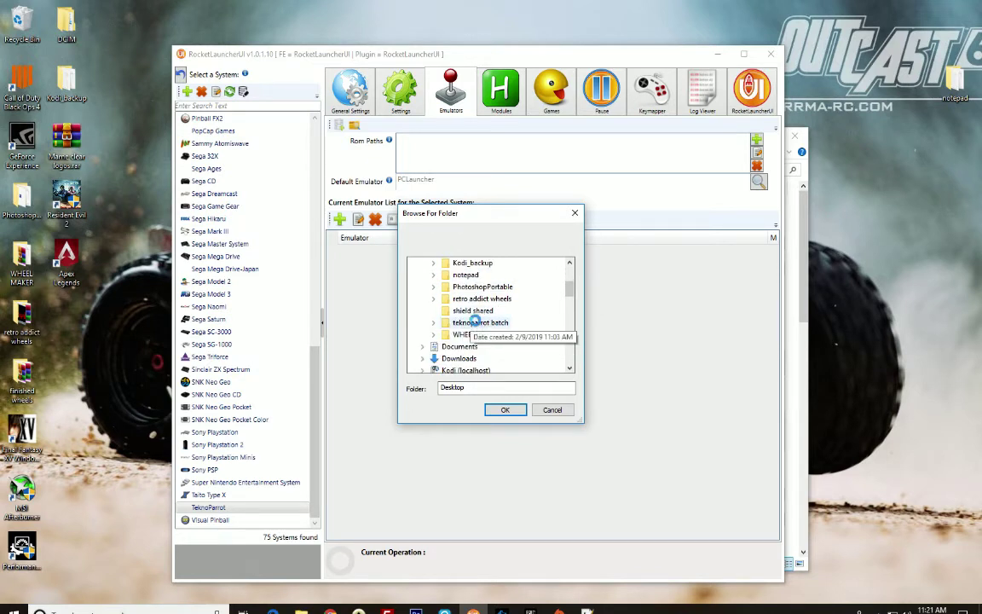
{"action": "double_click", "coordinate": [478, 322]}
{"action": "double_click", "coordinate": [484, 347]}
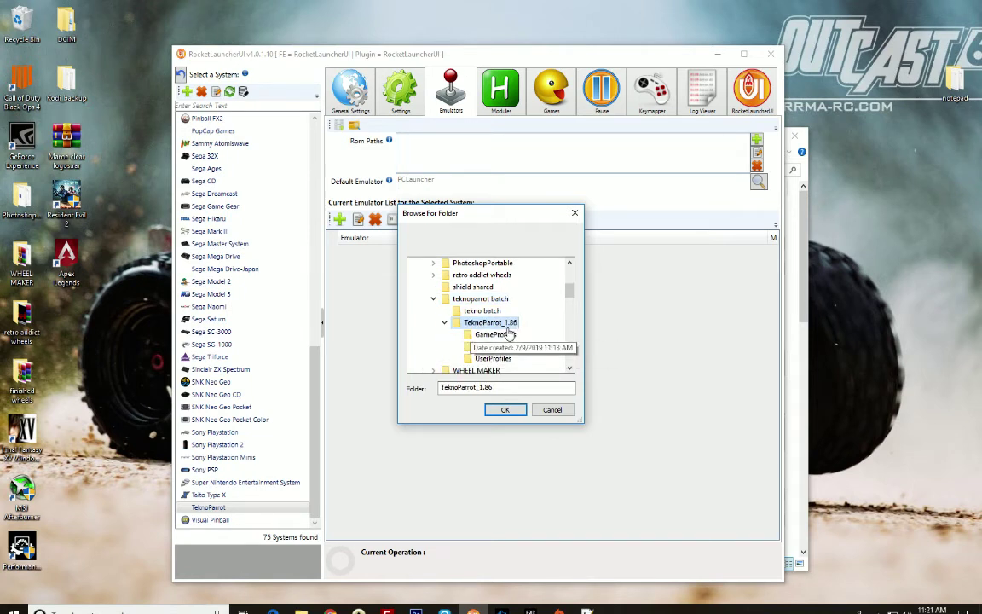
{"action": "left_click", "coordinate": [511, 411]}
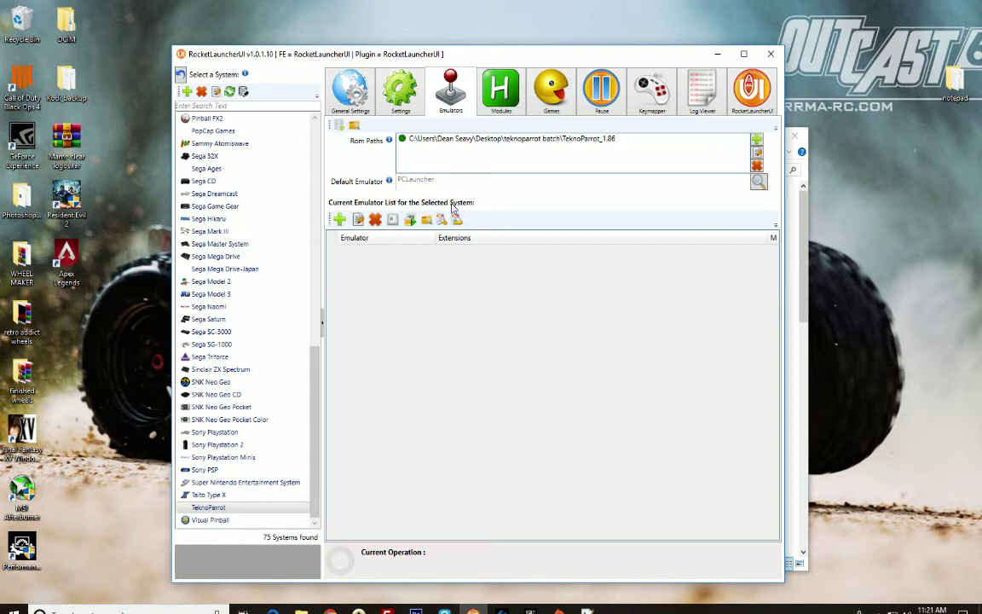
Generate the TeknoParrot game database from the rom path, replacing the existing database.
{"action": "left_click", "coordinate": [339, 128]}
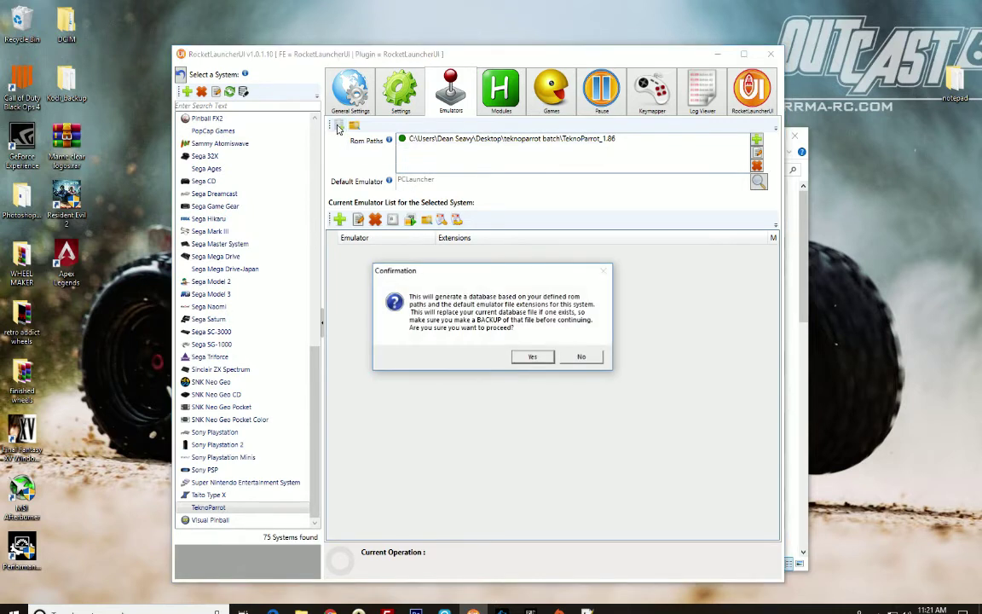
{"action": "left_click", "coordinate": [535, 355]}
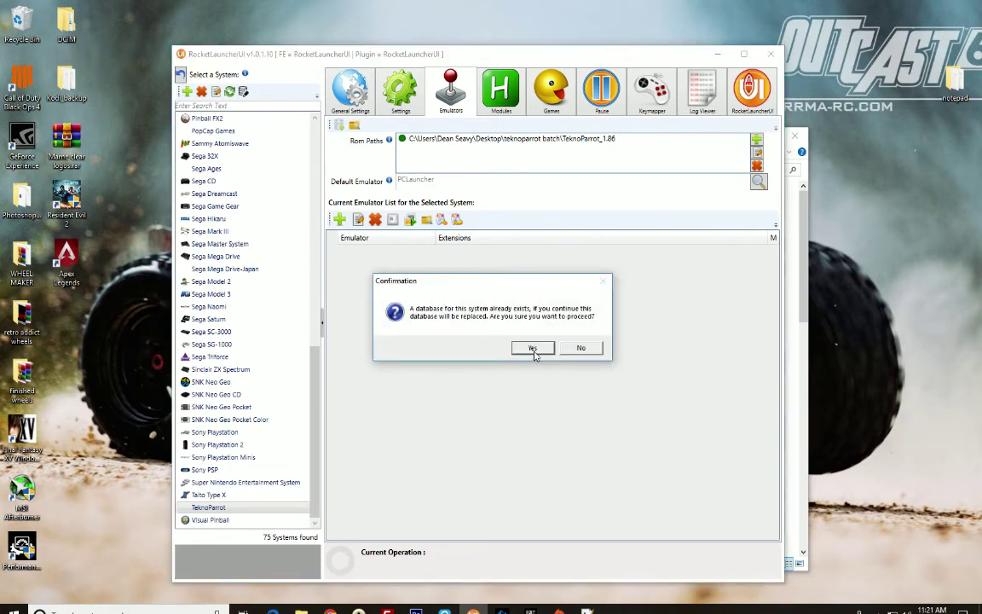
{"action": "left_click", "coordinate": [533, 349]}
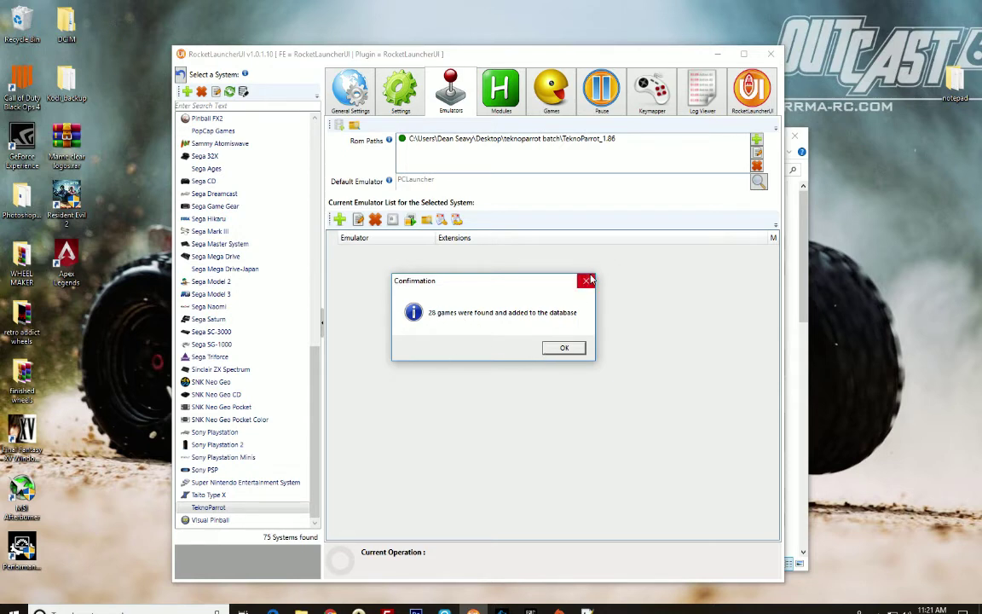
{"action": "key", "text": "Return"}
Look through the batch files in the TeknoParrot_1.86 folder and close its window.
{"action": "left_click", "coordinate": [302, 611]}
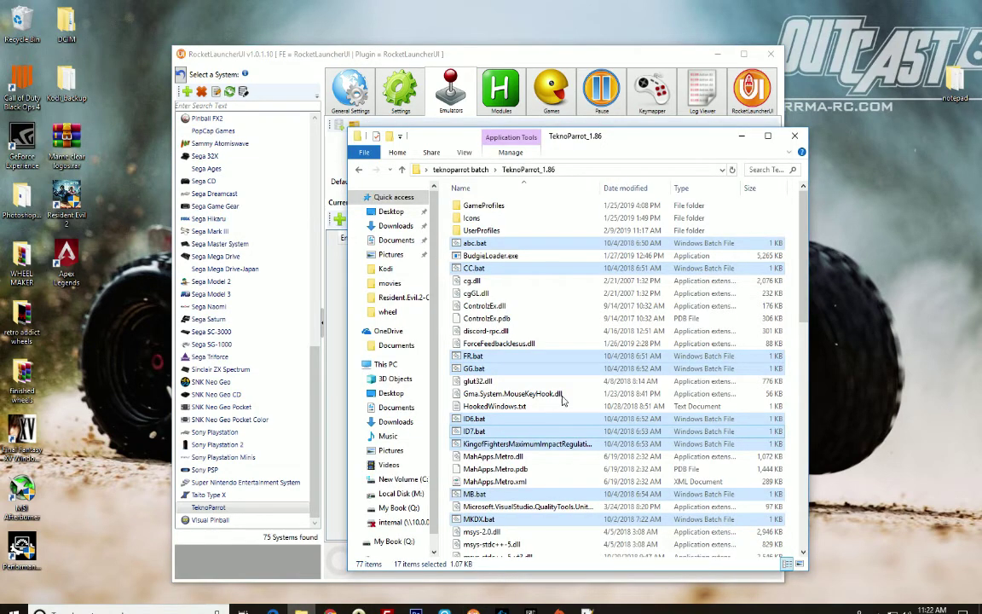
{"action": "scroll", "coordinate": [586, 418], "scroll_direction": "down", "scroll_amount": 4}
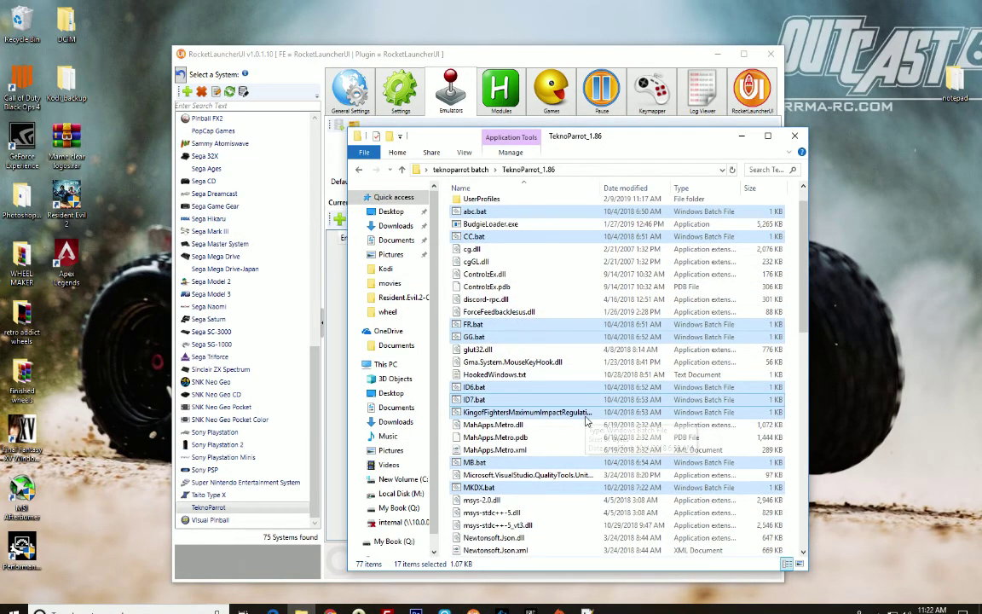
{"action": "scroll", "coordinate": [587, 422], "scroll_direction": "down", "scroll_amount": 9}
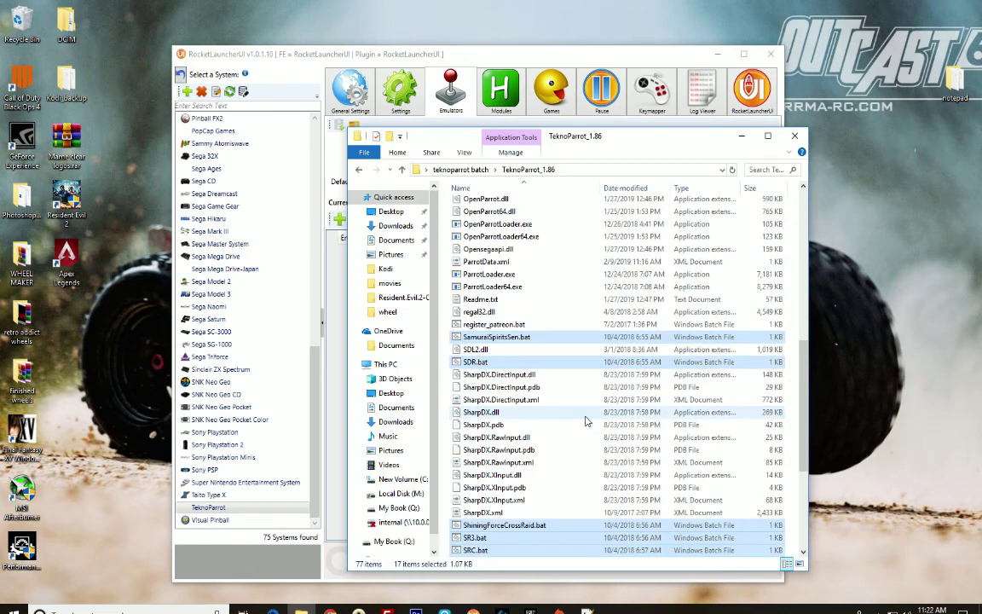
{"action": "scroll", "coordinate": [586, 421], "scroll_direction": "down", "scroll_amount": 3}
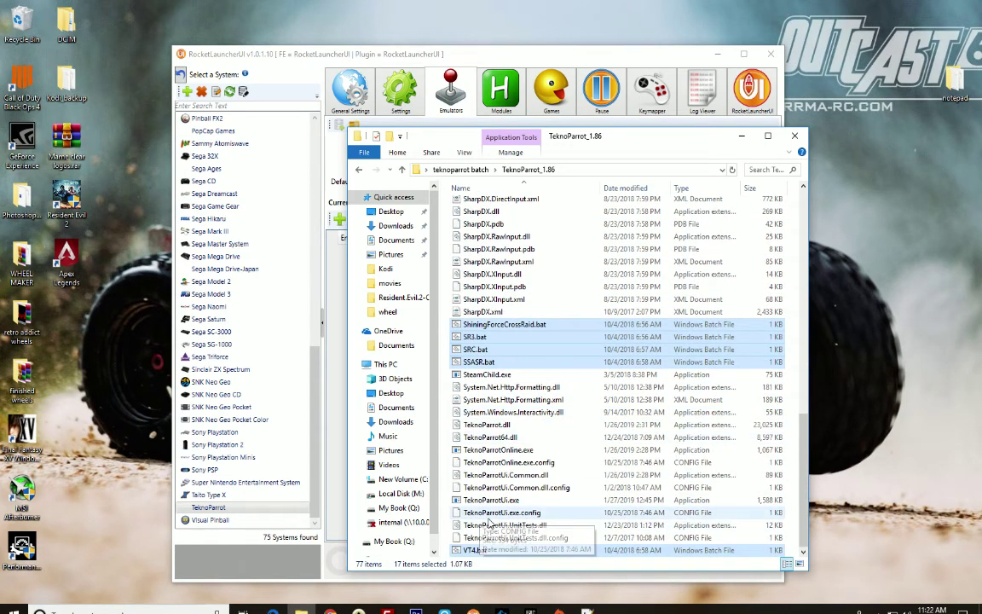
{"action": "scroll", "coordinate": [491, 524], "scroll_direction": "up", "scroll_amount": 4}
{"action": "scroll", "coordinate": [490, 524], "scroll_direction": "up", "scroll_amount": 12}
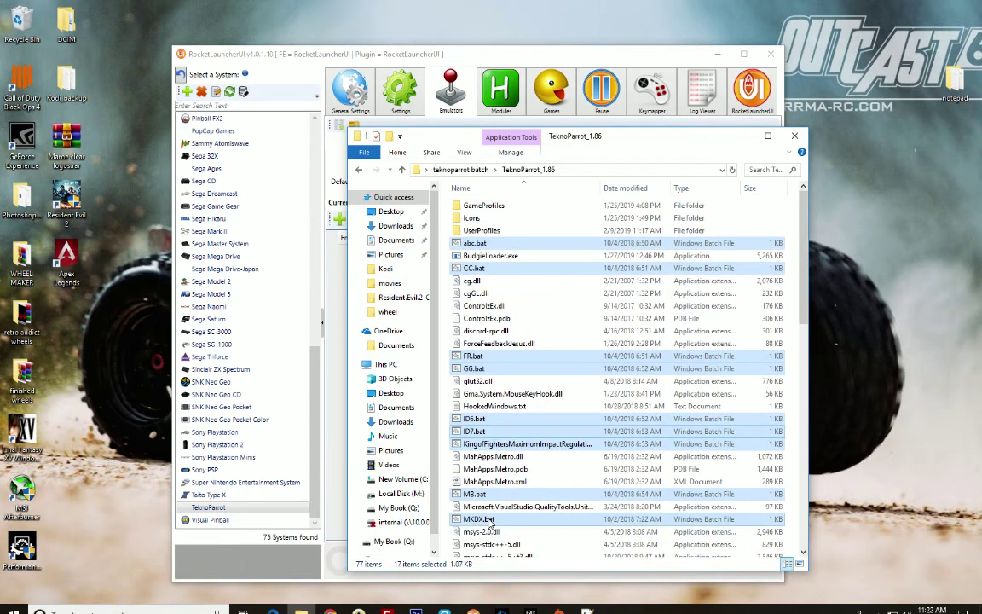
{"action": "left_click", "coordinate": [798, 141]}
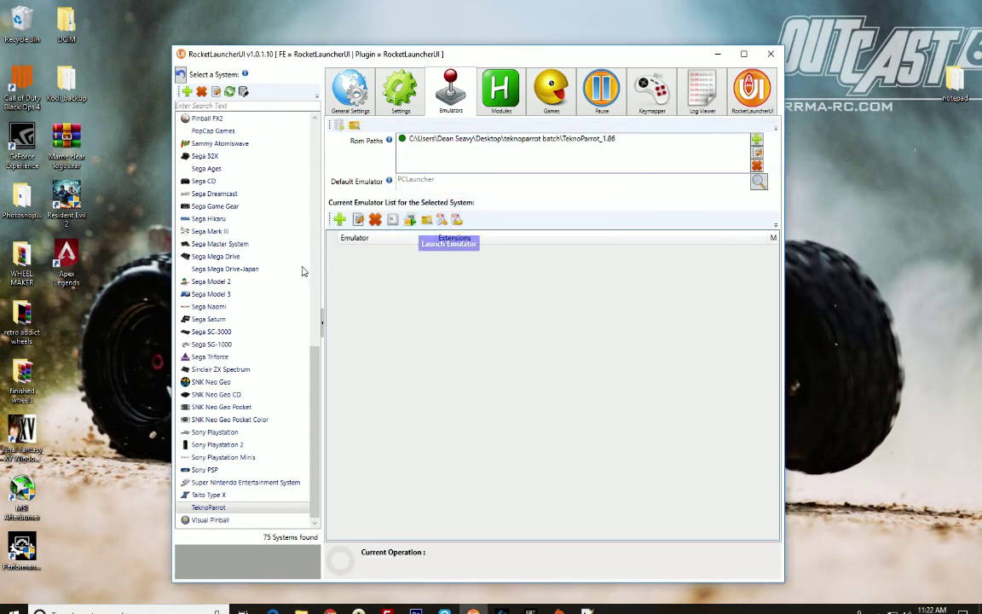
Review the CC rom's application path and exit method in TeknoParrot's PCLauncher system settings, and close the editor and RocketLauncherUI.
{"action": "left_click", "coordinate": [214, 508]}
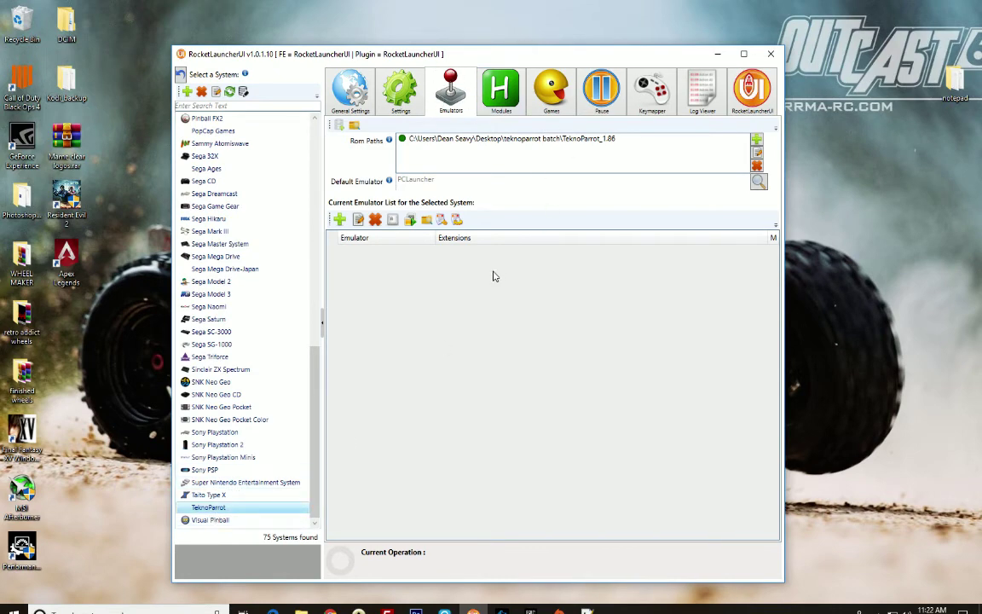
{"action": "left_click", "coordinate": [457, 220]}
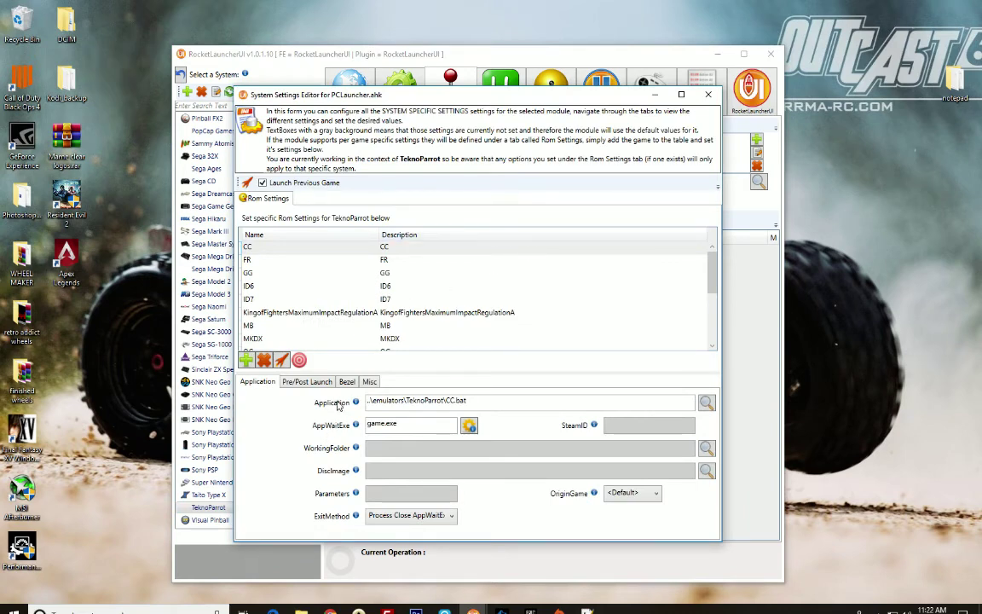
{"action": "left_click", "coordinate": [707, 403]}
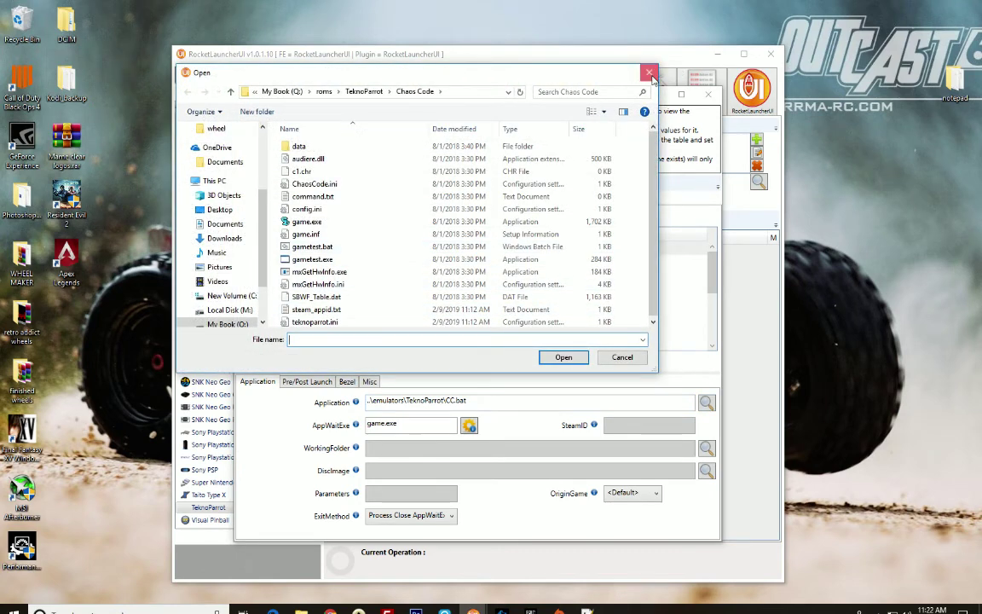
{"action": "key", "text": "Escape"}
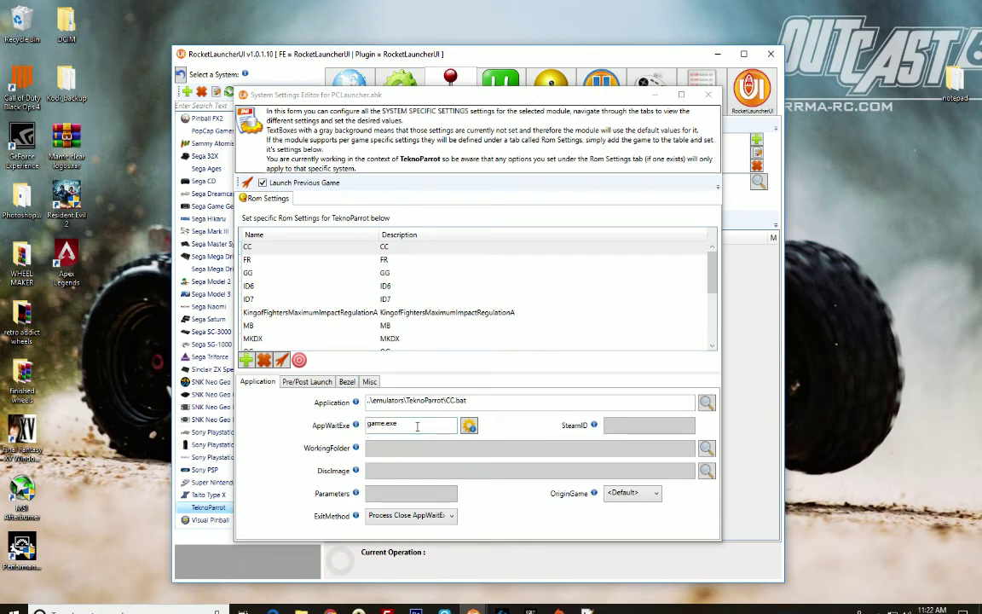
{"action": "left_click", "coordinate": [411, 515]}
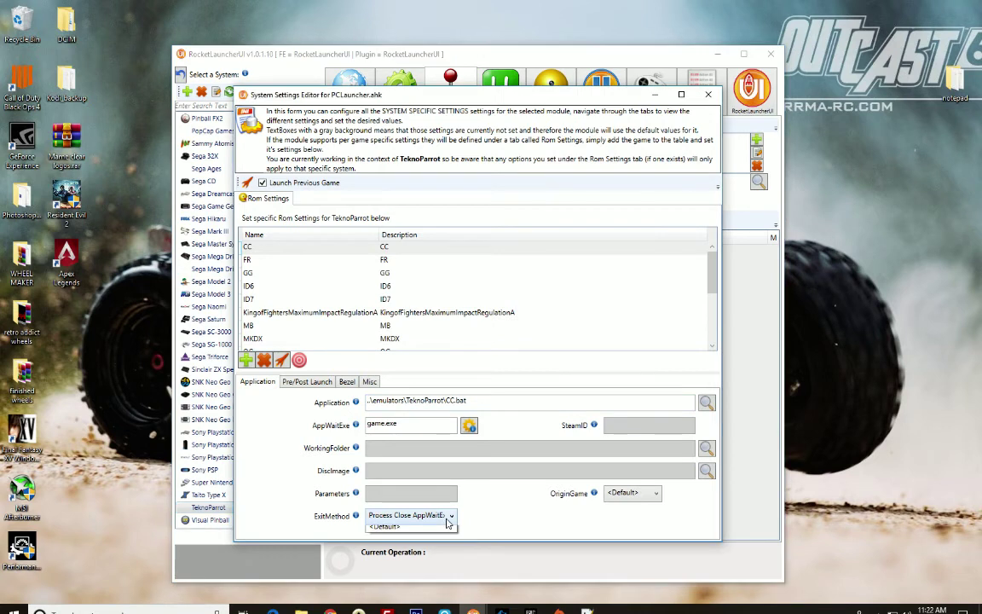
{"action": "left_click", "coordinate": [461, 475]}
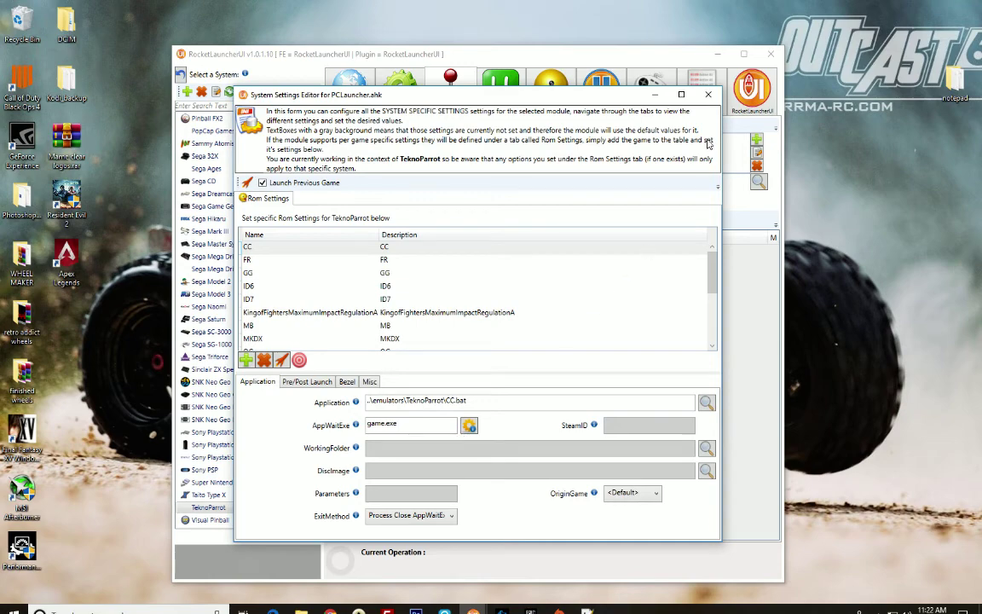
{"action": "left_click", "coordinate": [711, 96]}
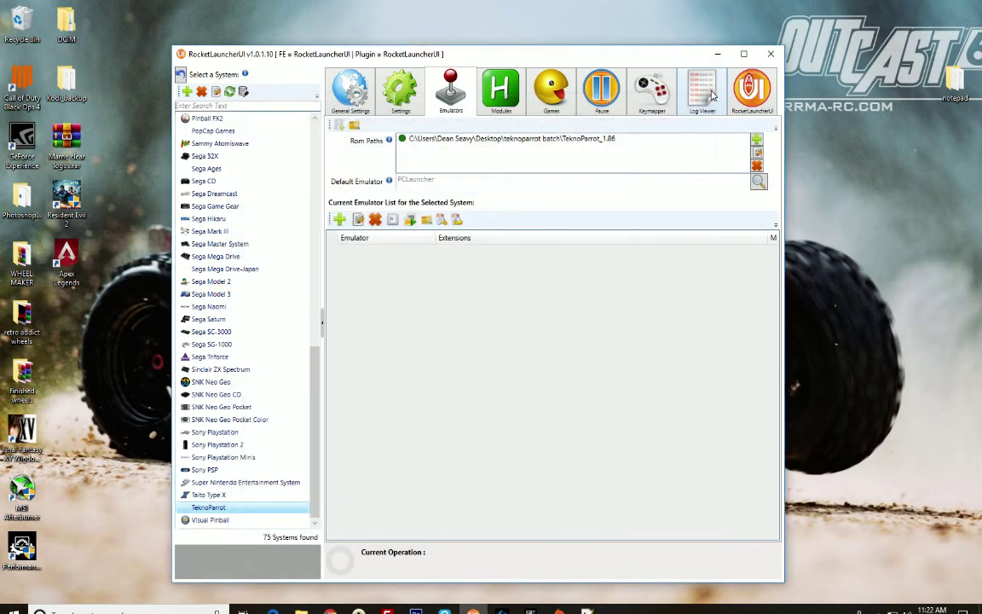
{"action": "left_click", "coordinate": [771, 53]}
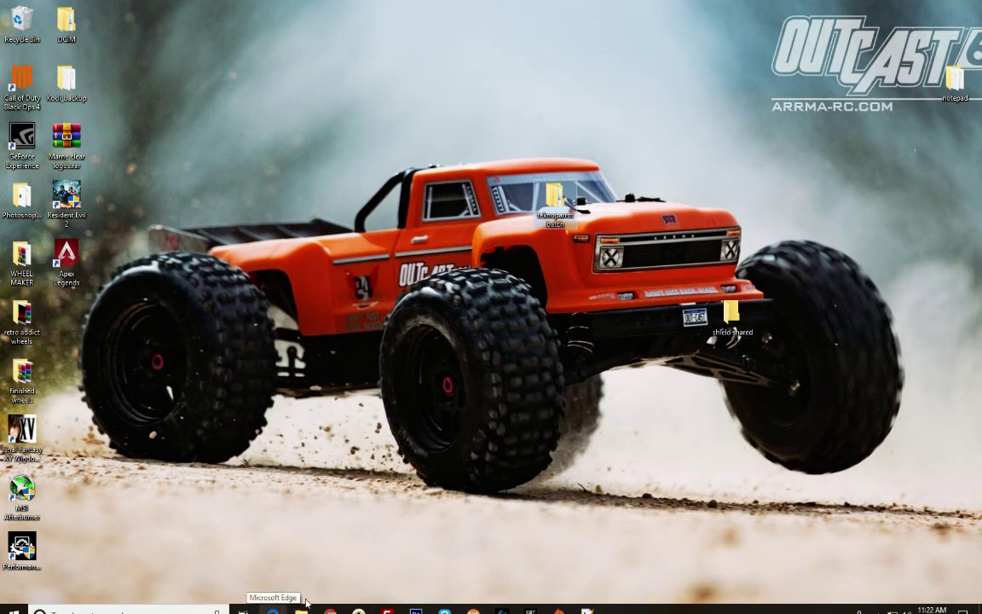
Test-run MKDX.bat from the TeknoParrot_1.86 folder in the Desktop's teknoparrot batch folder, and close the game.
{"action": "double_click", "coordinate": [556, 201]}
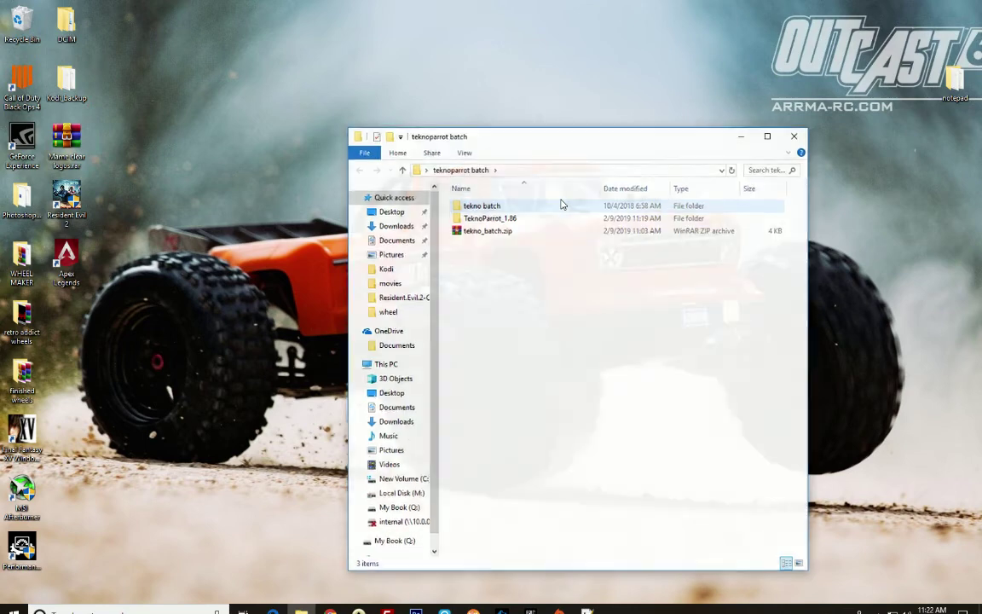
{"action": "double_click", "coordinate": [488, 218]}
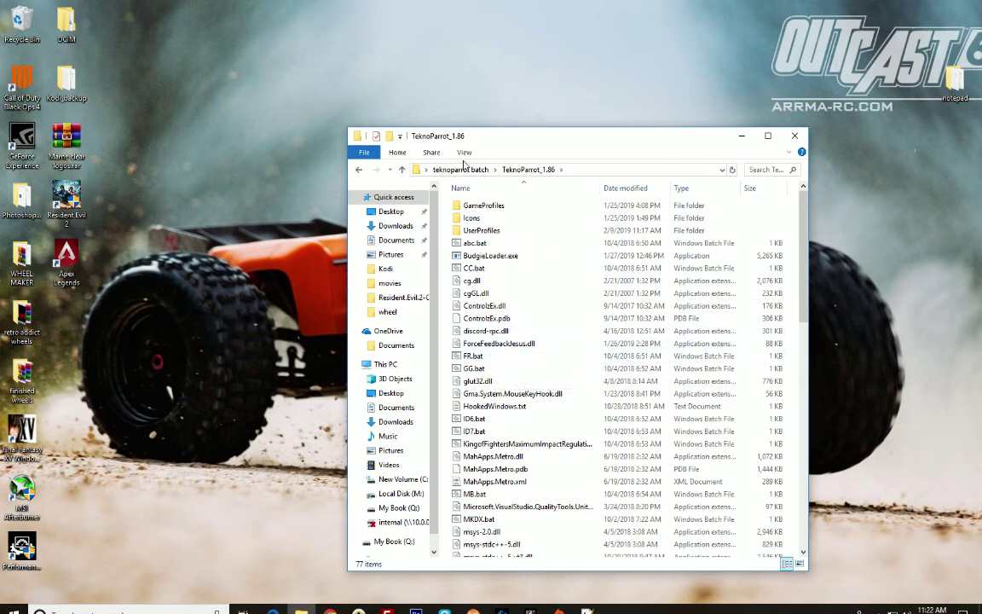
{"action": "scroll", "coordinate": [569, 327], "scroll_direction": "down", "scroll_amount": 1}
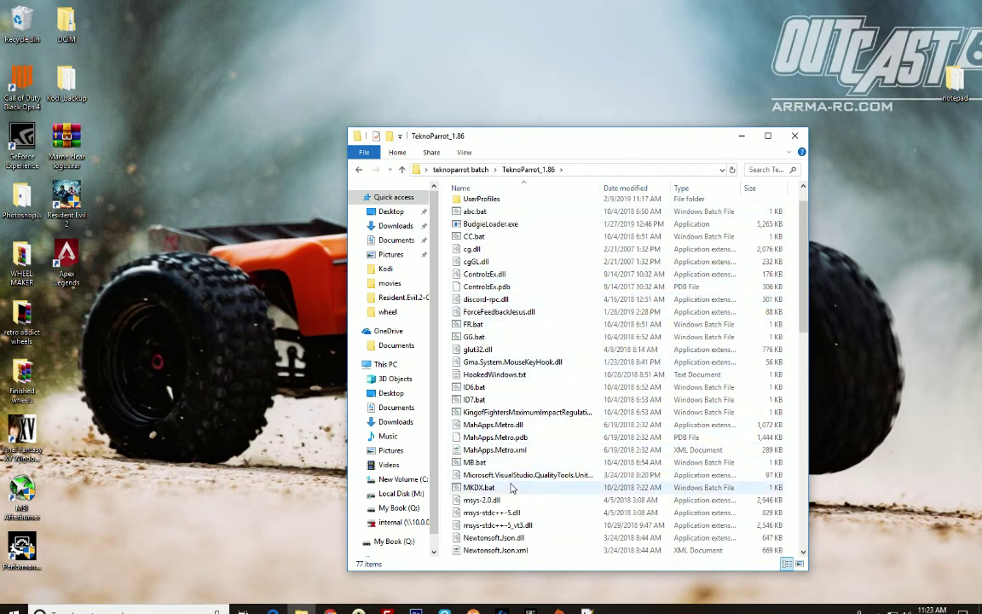
{"action": "scroll", "coordinate": [507, 482], "scroll_direction": "down", "scroll_amount": 1}
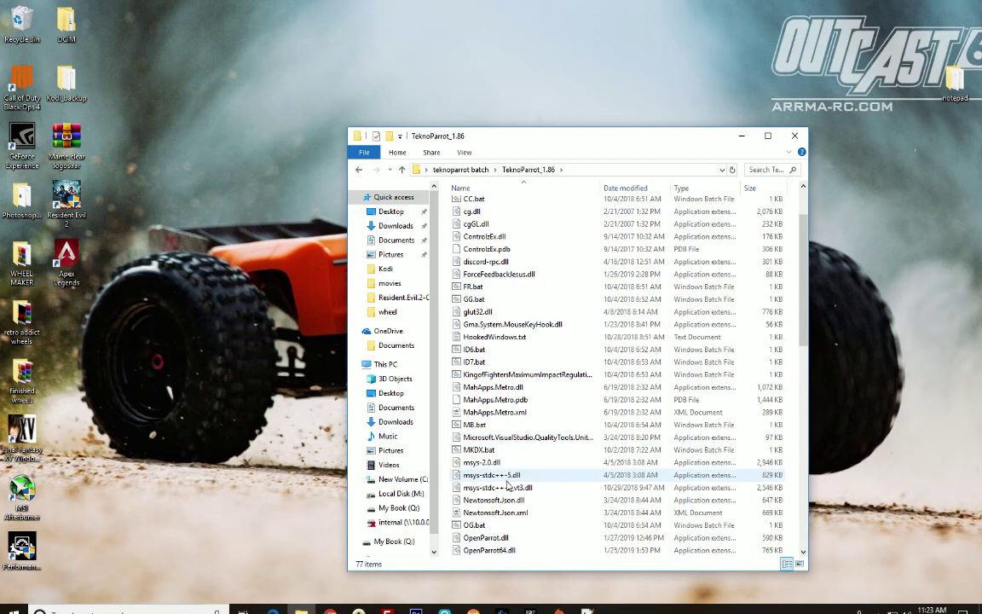
{"action": "double_click", "coordinate": [476, 450]}
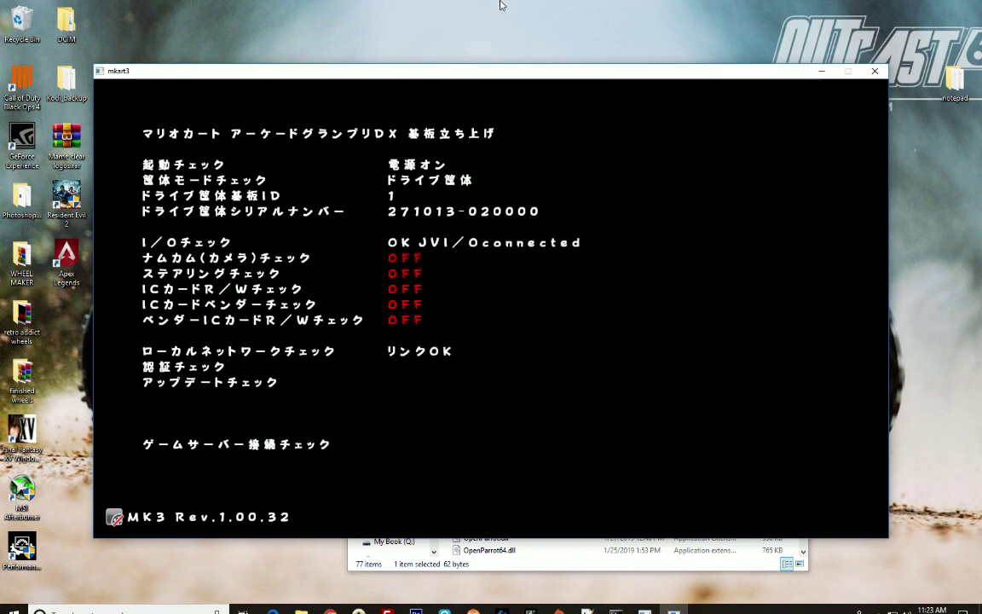
{"action": "key", "text": "alt+F4"}
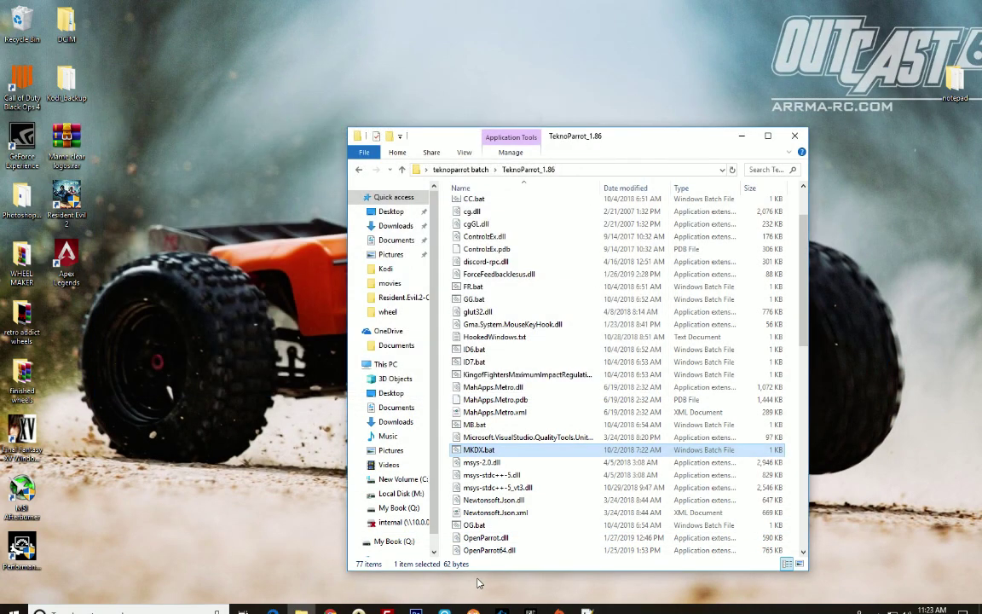
{"action": "scroll", "coordinate": [522, 475], "scroll_direction": "down", "scroll_amount": 4}
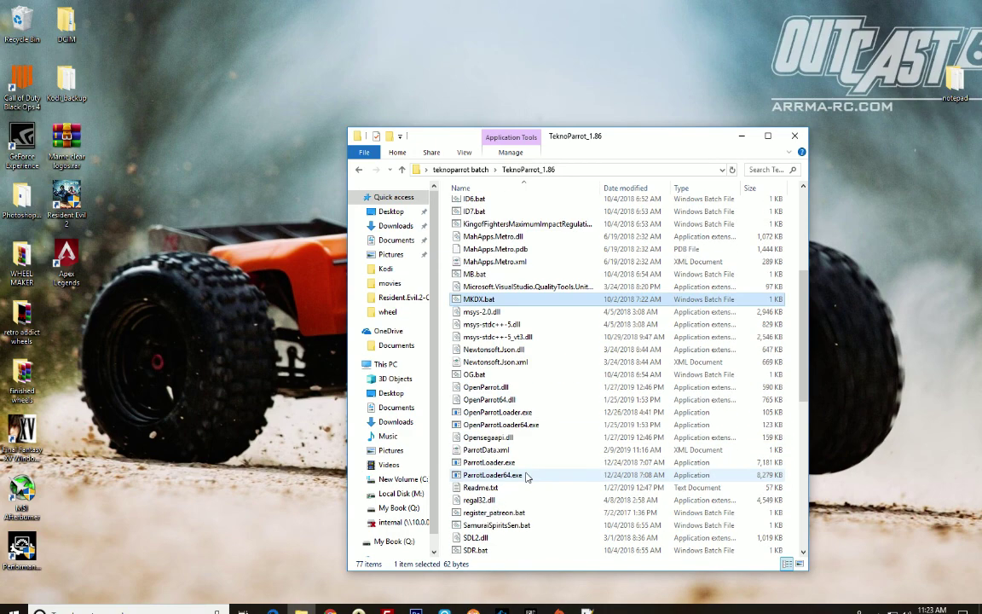
{"action": "scroll", "coordinate": [526, 478], "scroll_direction": "down", "scroll_amount": 10}
{"action": "scroll", "coordinate": [526, 477], "scroll_direction": "up", "scroll_amount": 15}
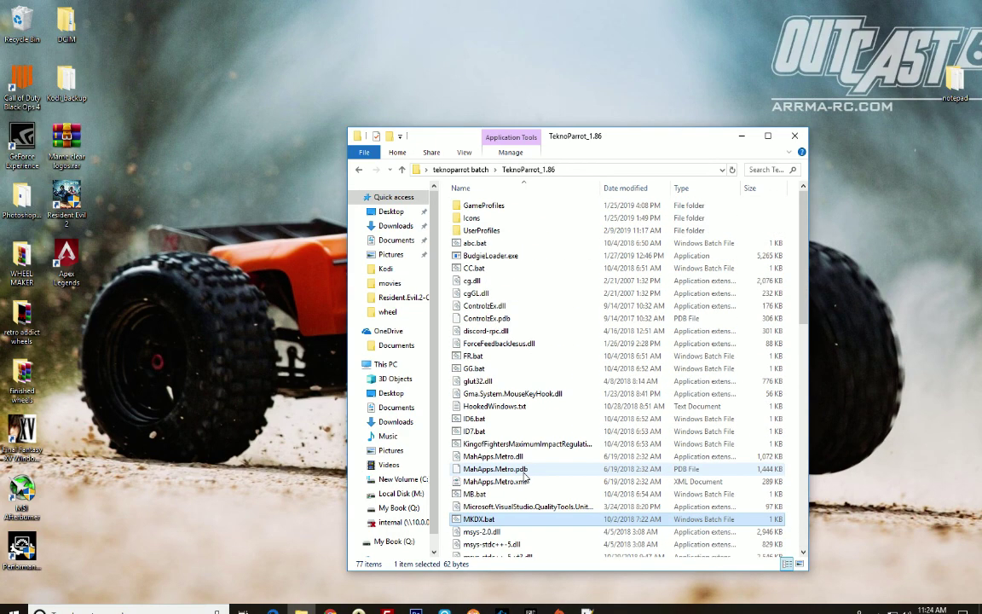